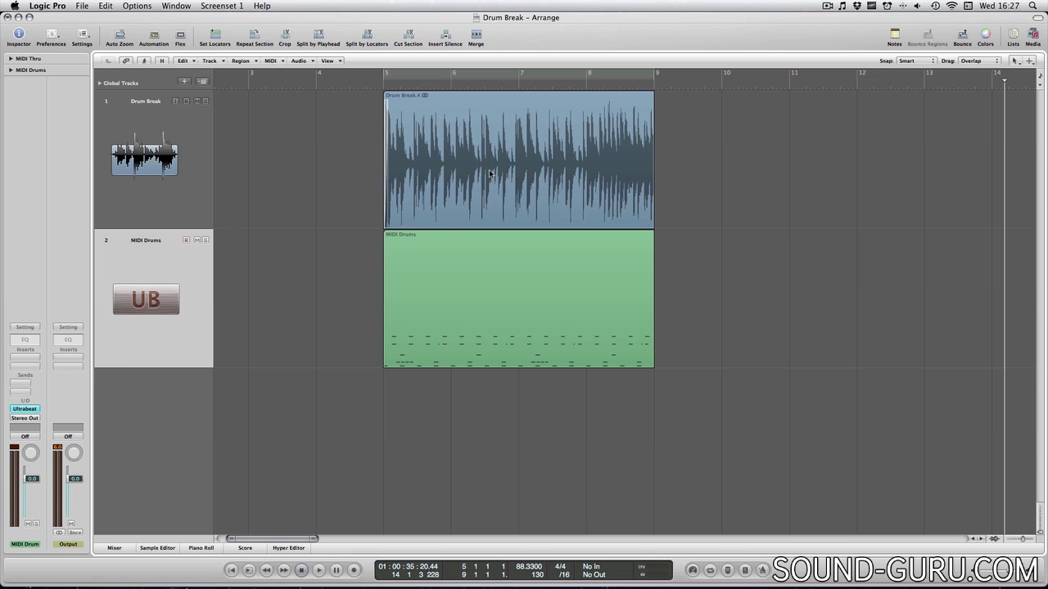
Select the Drum Break and MIDI Drums regions alternately to compare them
click(487, 178)
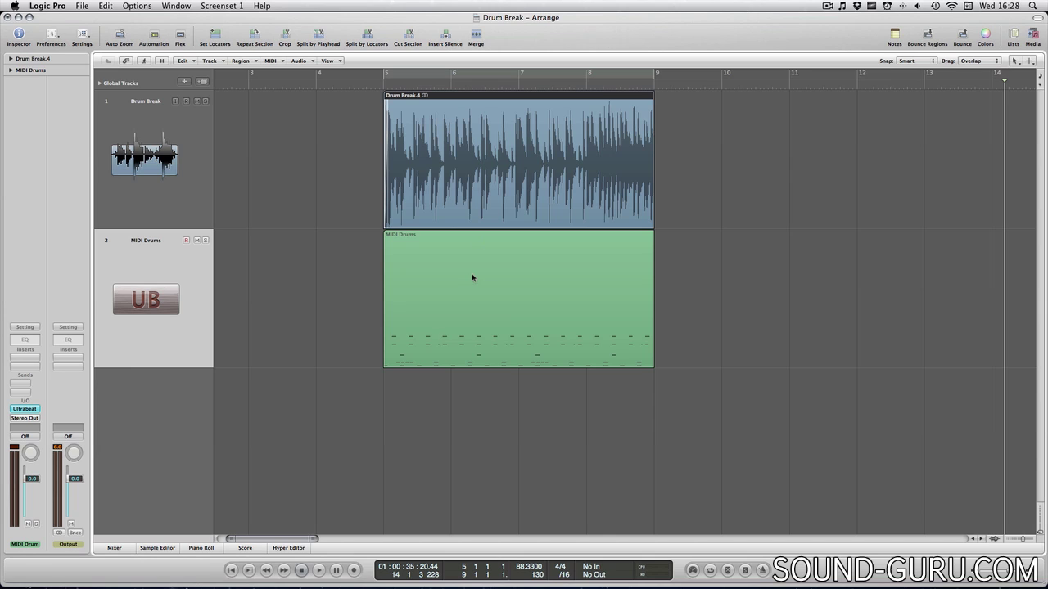
click(475, 278)
click(479, 192)
click(486, 242)
click(485, 185)
click(485, 270)
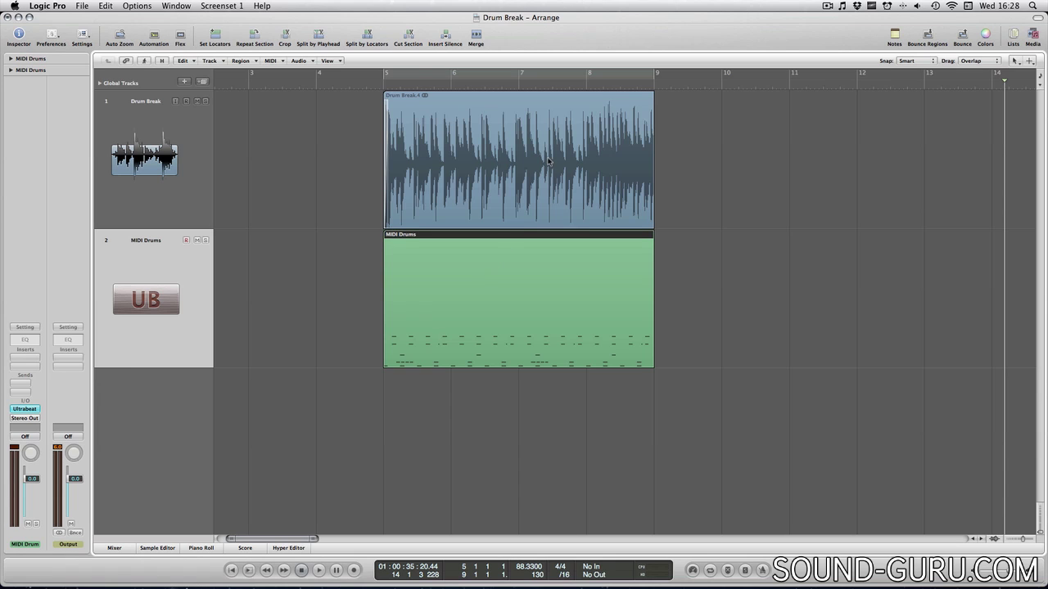
Return the Drum Break region to track 1 and select the MIDI Drums region
drag(547, 161, 524, 162)
drag(522, 266, 521, 173)
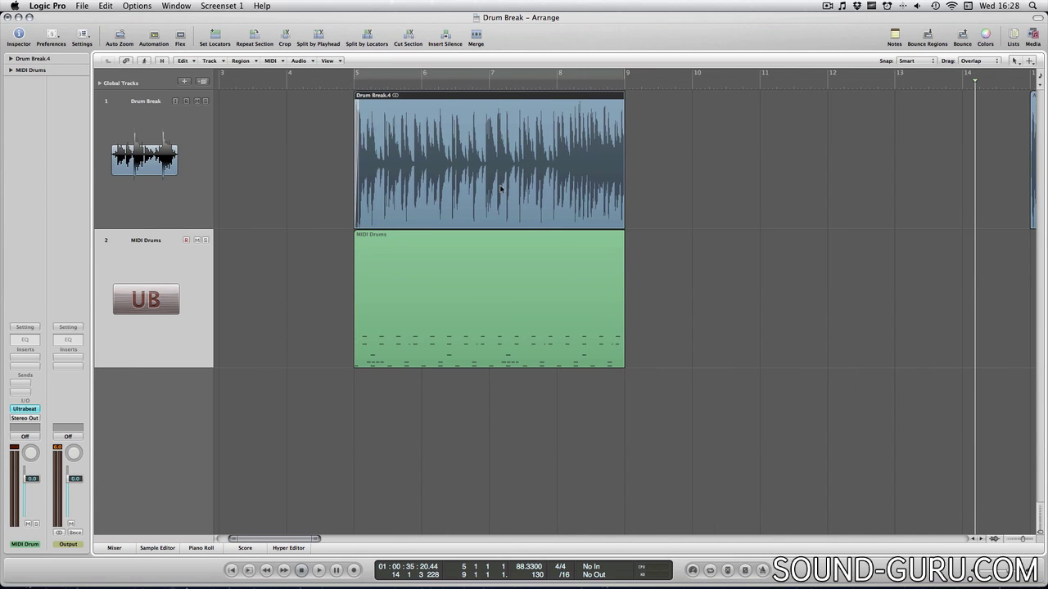
scroll(511, 158, right, 3)
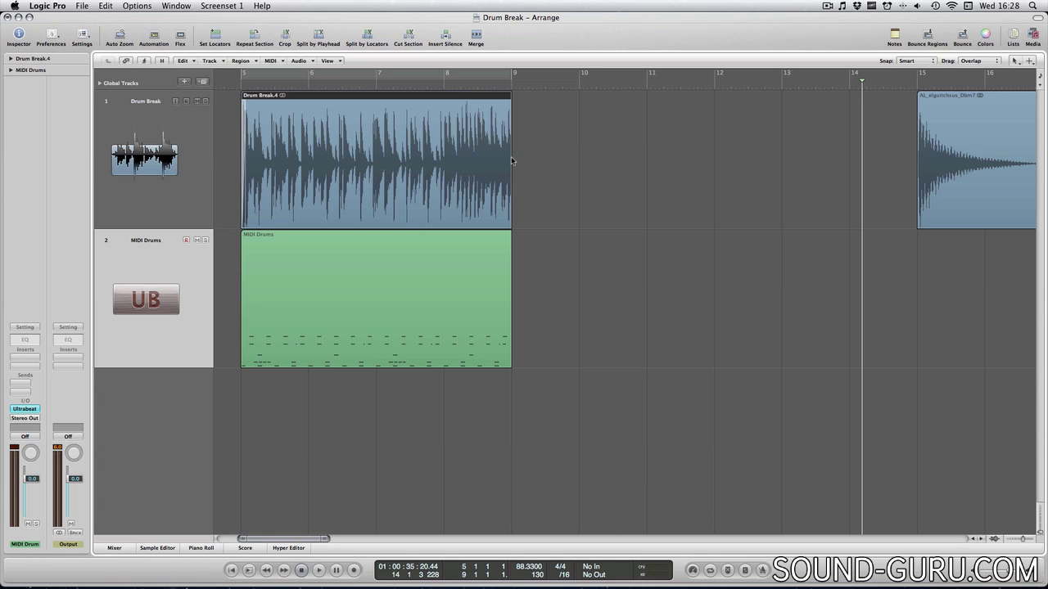
click(154, 295)
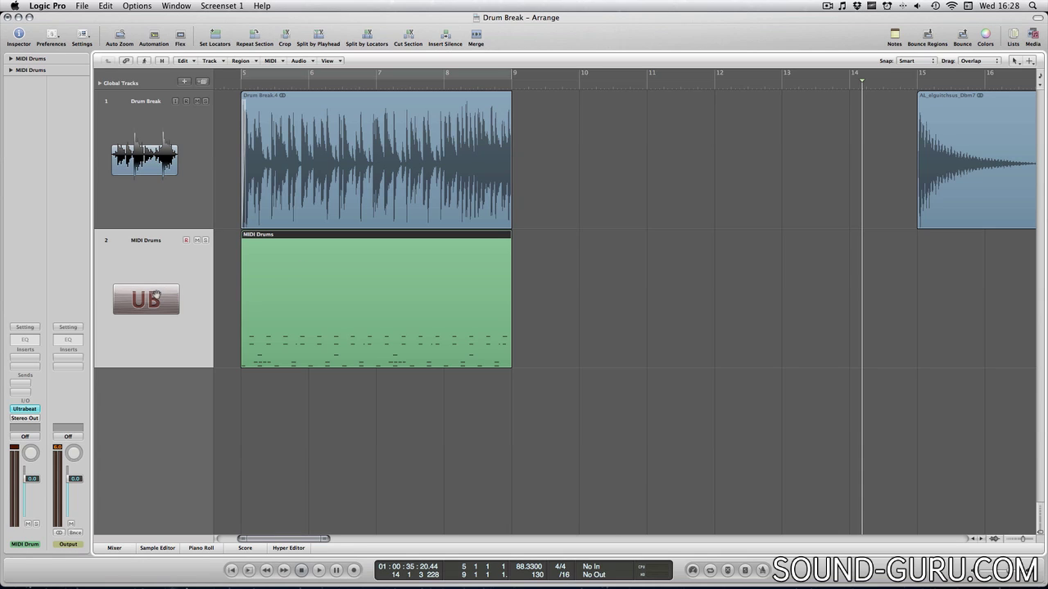
Delete the MIDI Drums region and its empty track, then audition from bars 6 and 15
key(Delete)
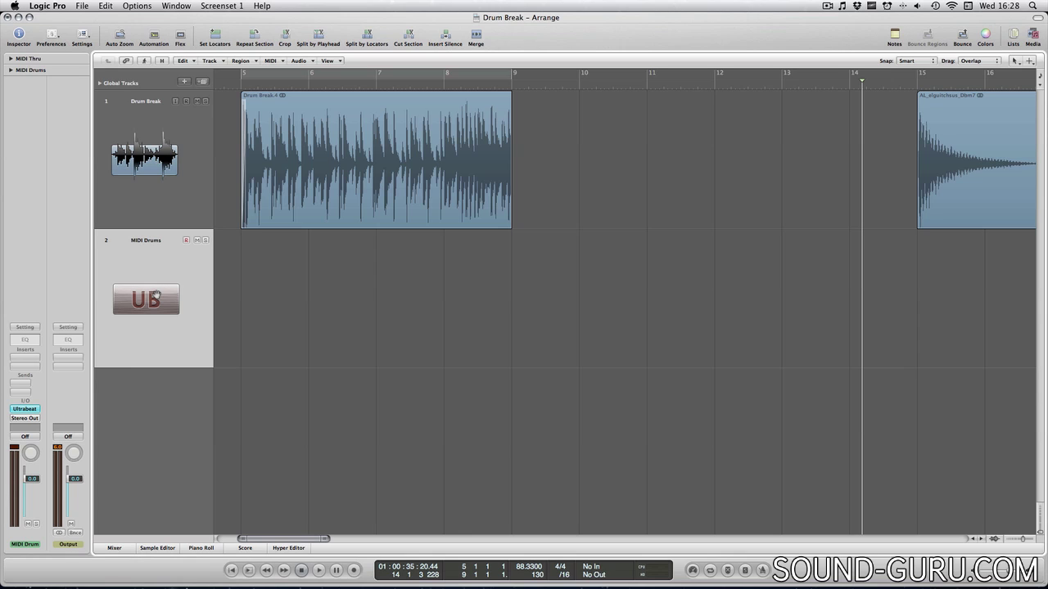
key(super+BackSpace)
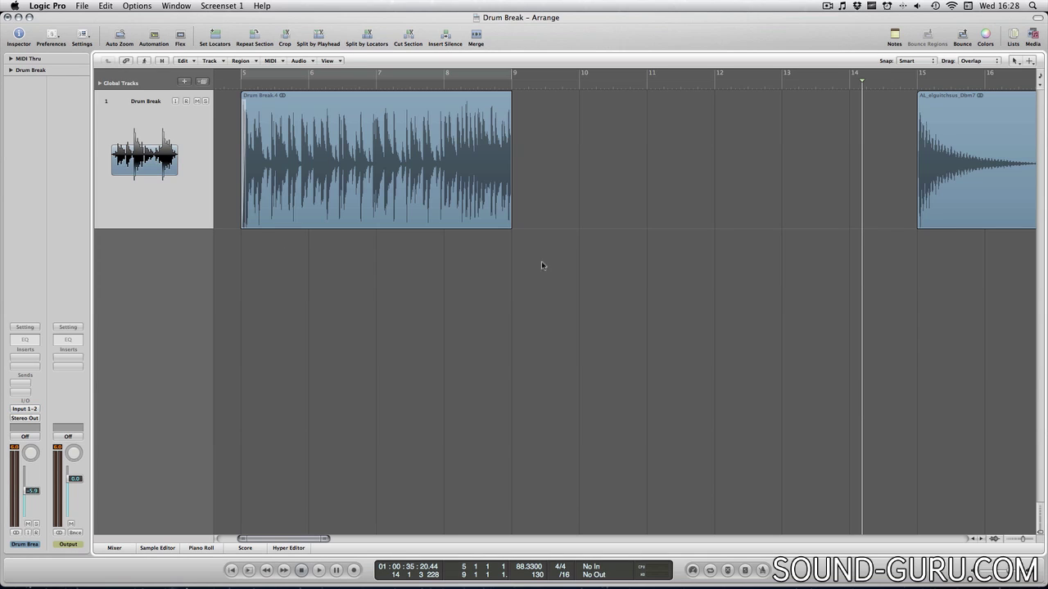
double_click(327, 85)
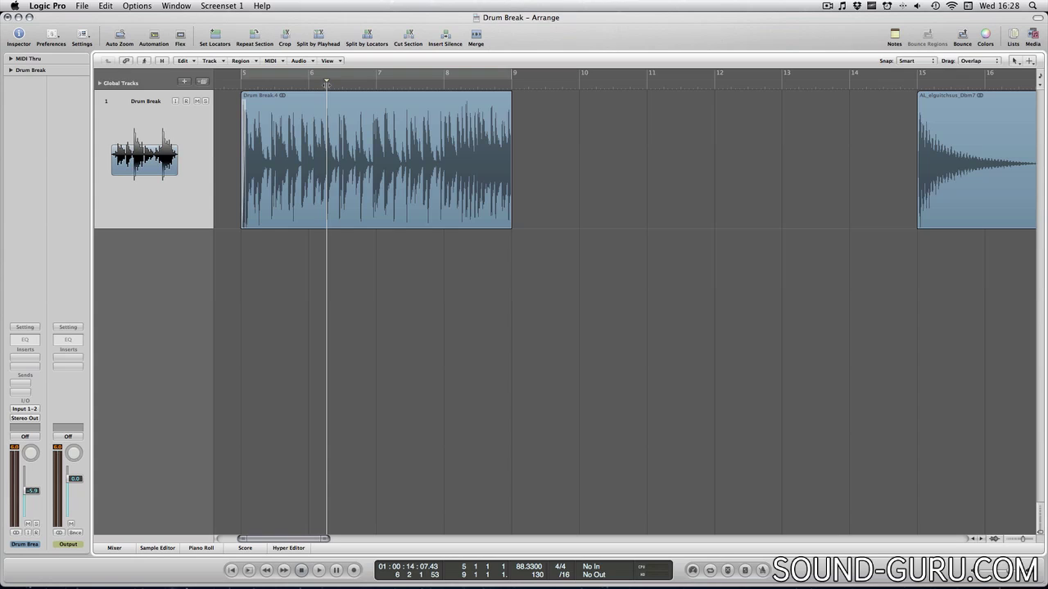
key(space)
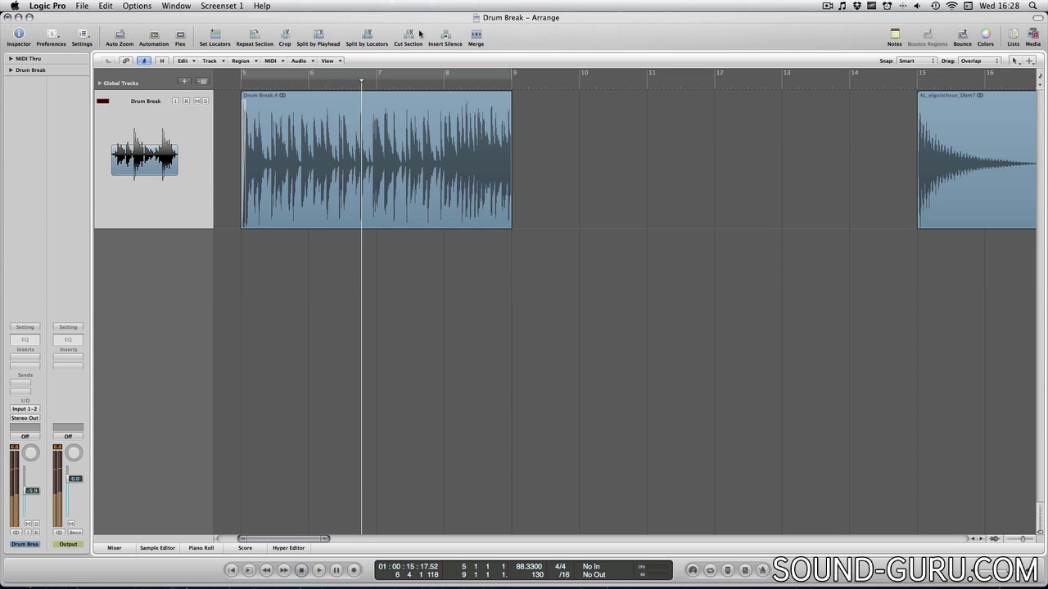
double_click(911, 85)
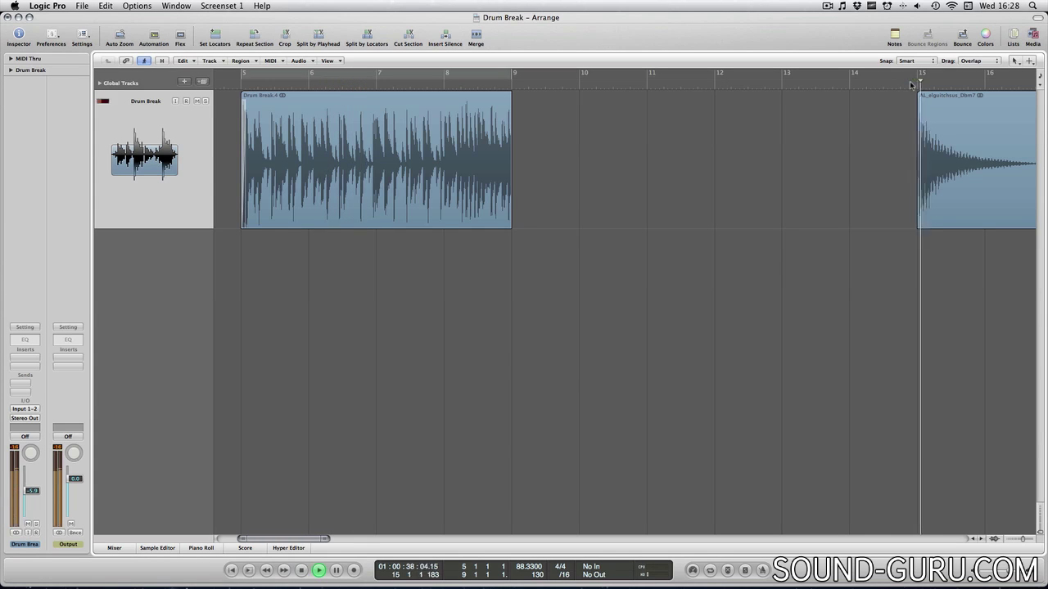
key(space)
Move the AL_elguitchsus_Dbm7 region from bar 15 to bar 7 and play from bar 6
drag(954, 125, 412, 131)
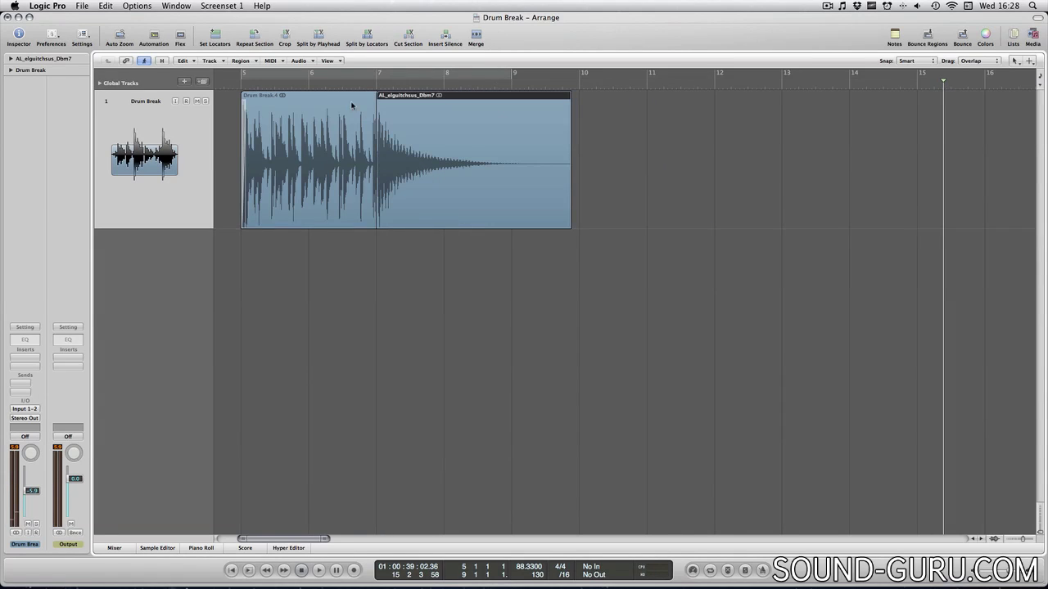
click(306, 85)
click(306, 85)
click(478, 239)
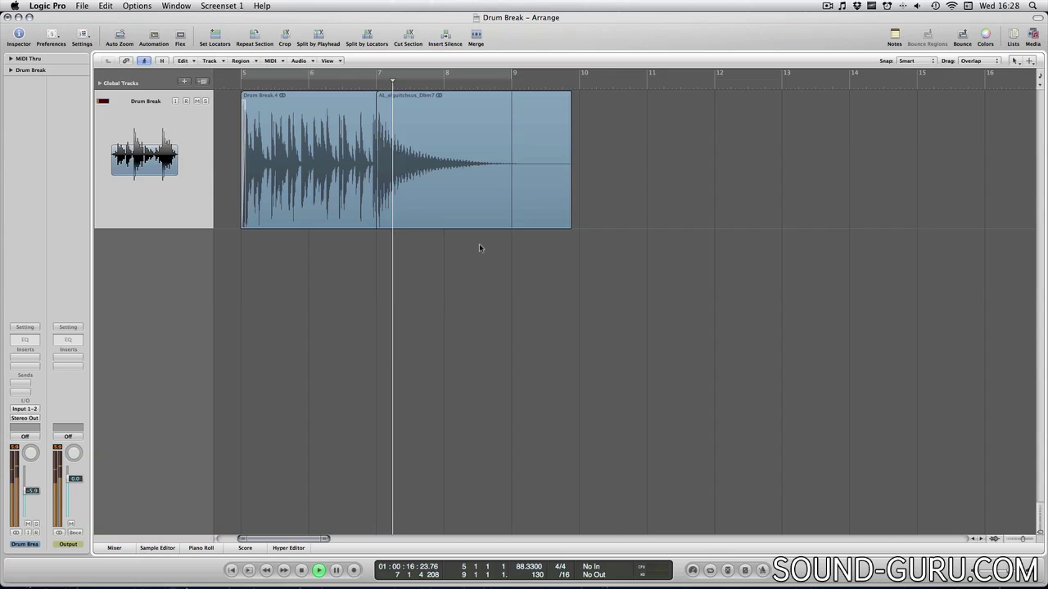
key(space)
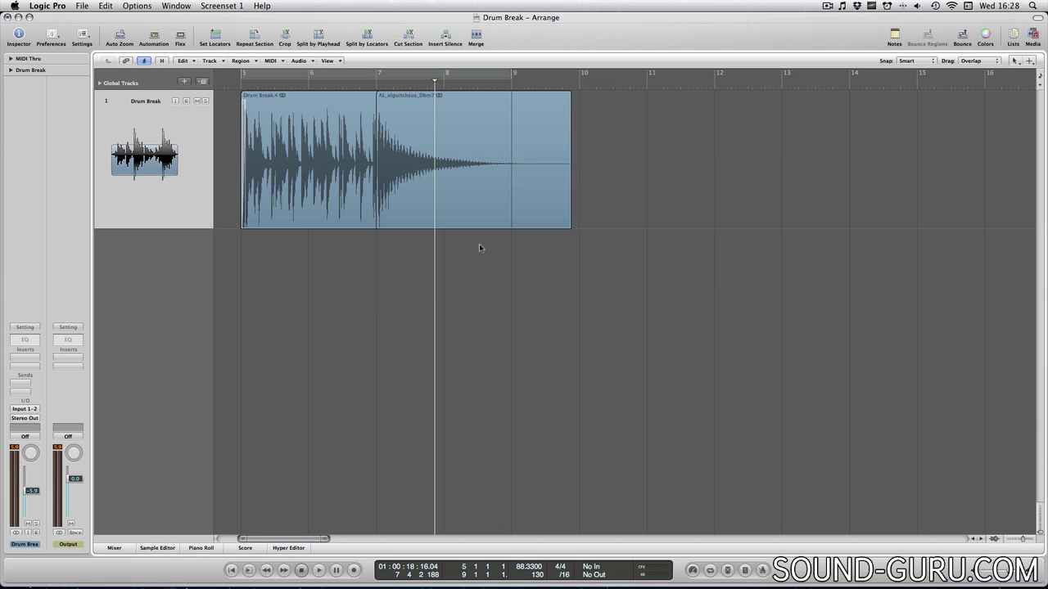
Put the guitar region on a new Audio 2 track, play it, then delete that track
click(202, 81)
drag(555, 201, 554, 273)
double_click(365, 87)
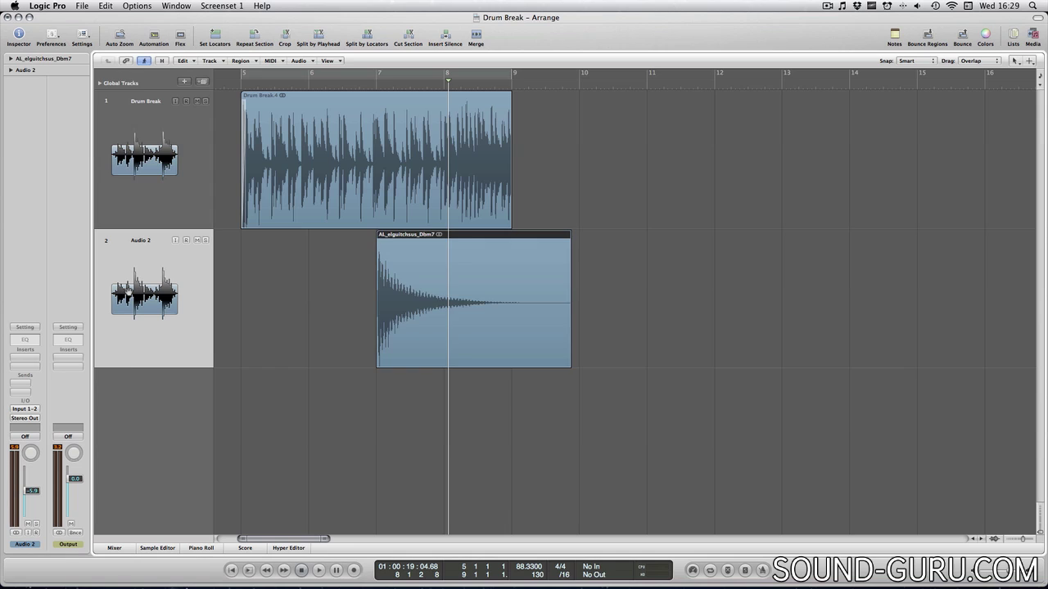
key(super+BackSpace)
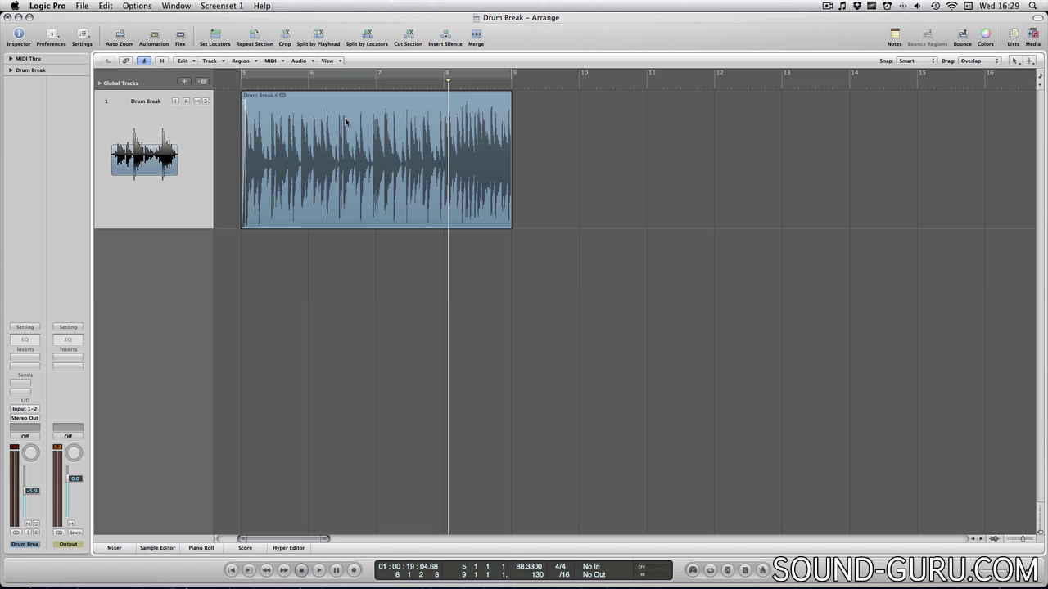
Option-drag Drum Break.4 to bar 10, creating the copy Drum Break.5
click(344, 124)
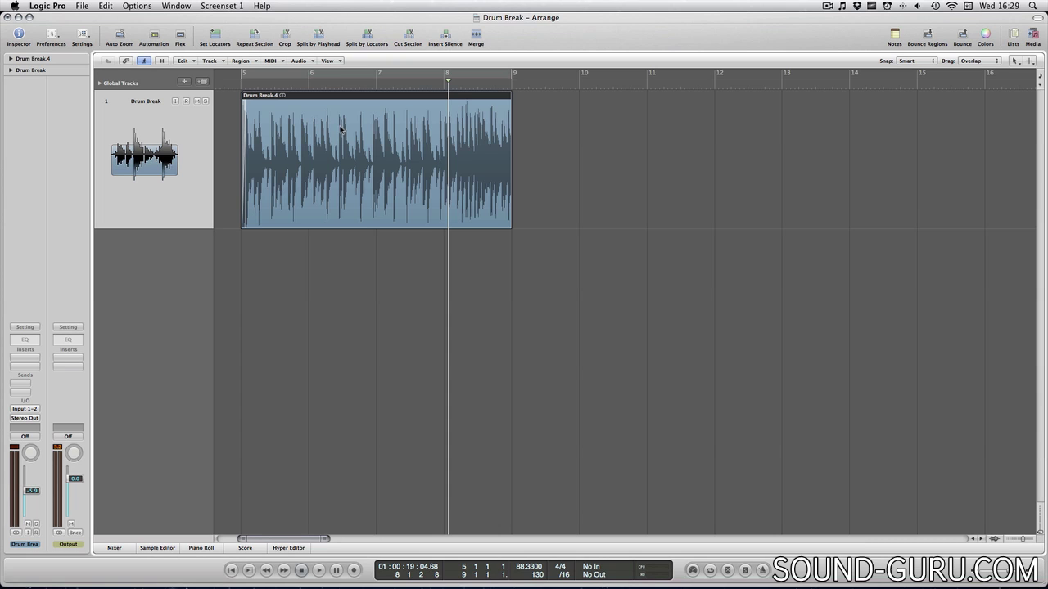
drag(339, 136, 665, 137)
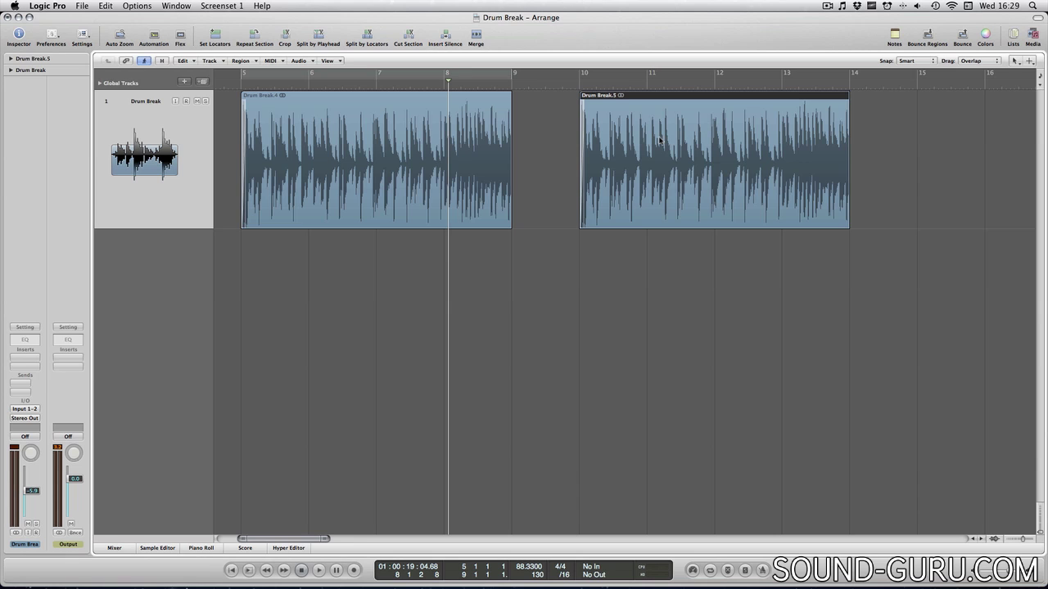
click(157, 548)
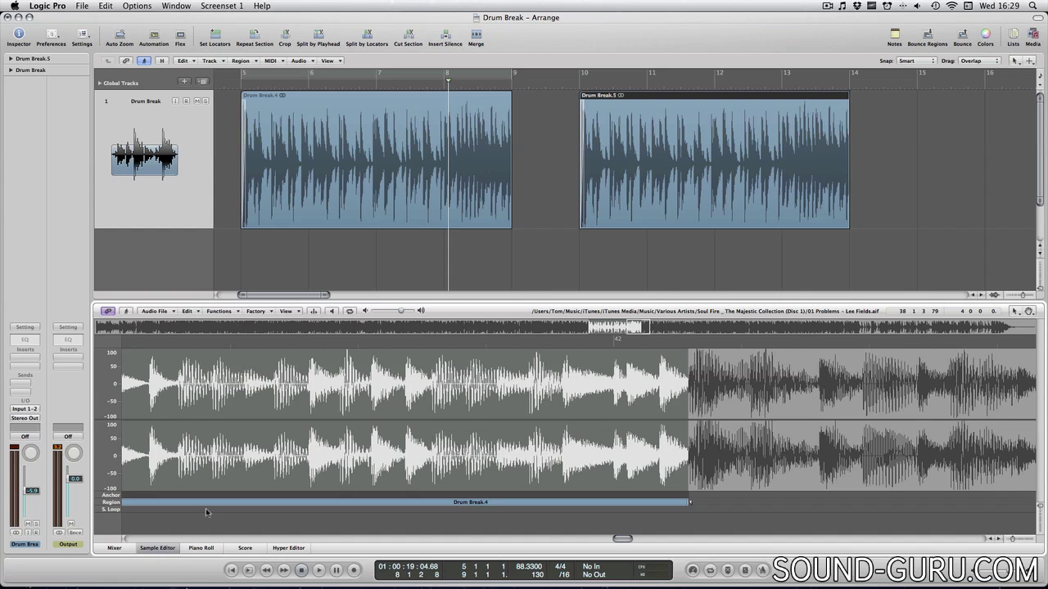
scroll(289, 377, right, 5)
scroll(289, 377, left, 8)
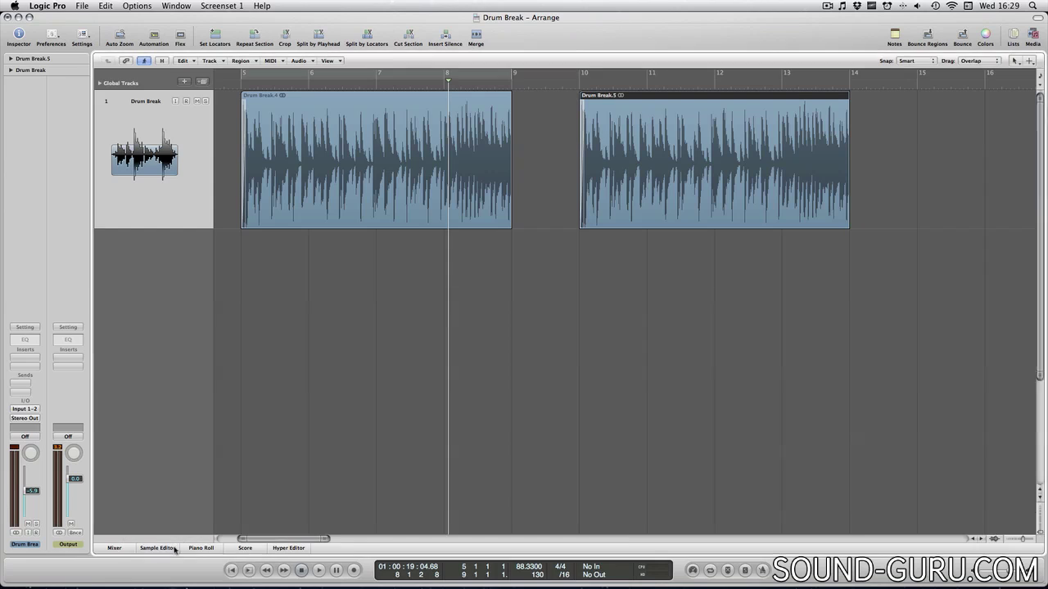
click(174, 548)
click(325, 361)
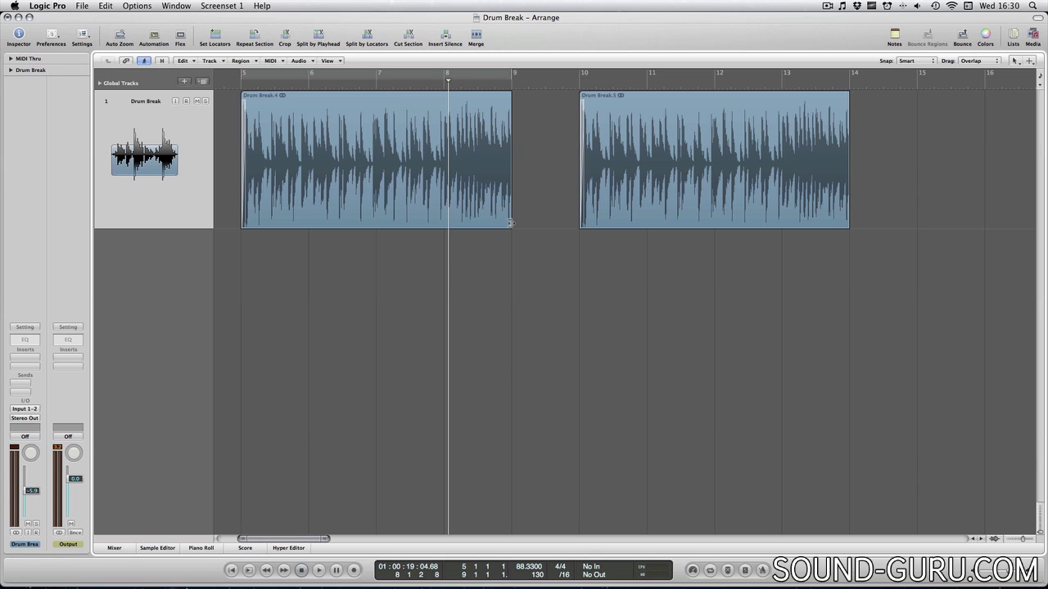
Shorten Drum Break.4 to end at bar 8, then undo the resize
drag(510, 222, 512, 225)
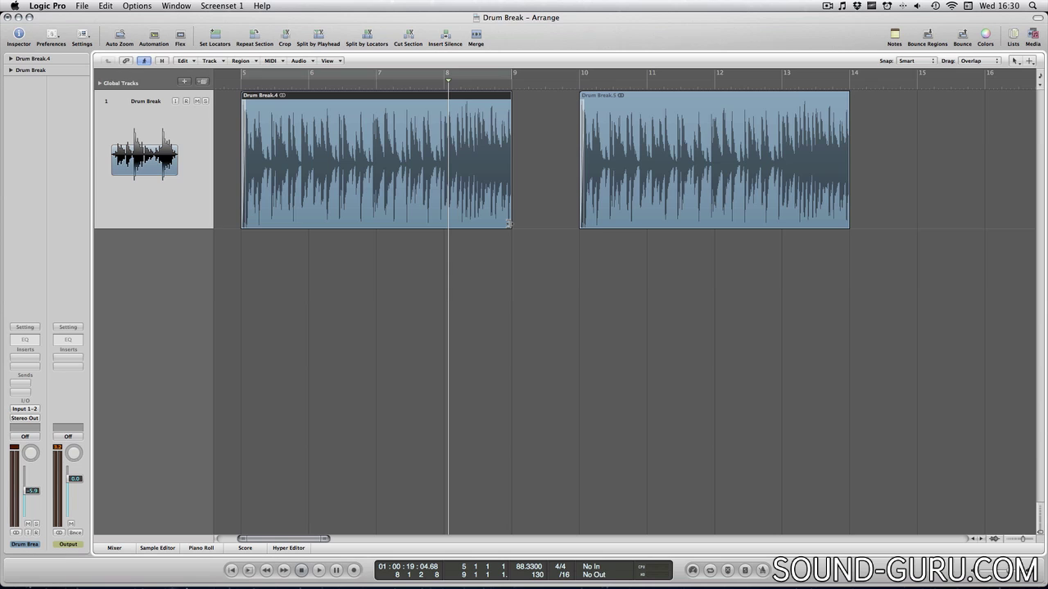
drag(509, 223, 447, 224)
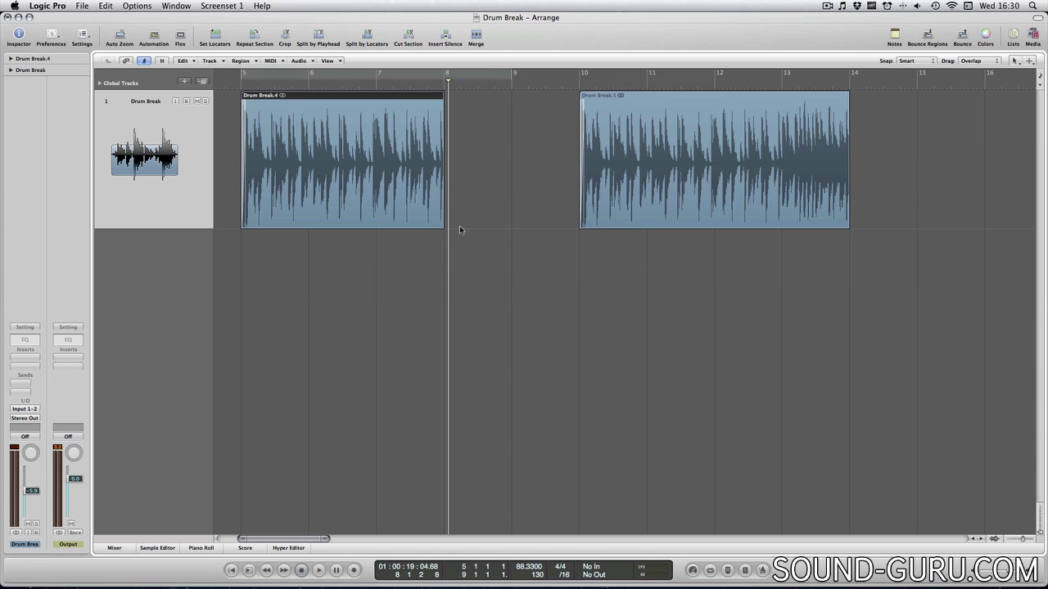
click(493, 235)
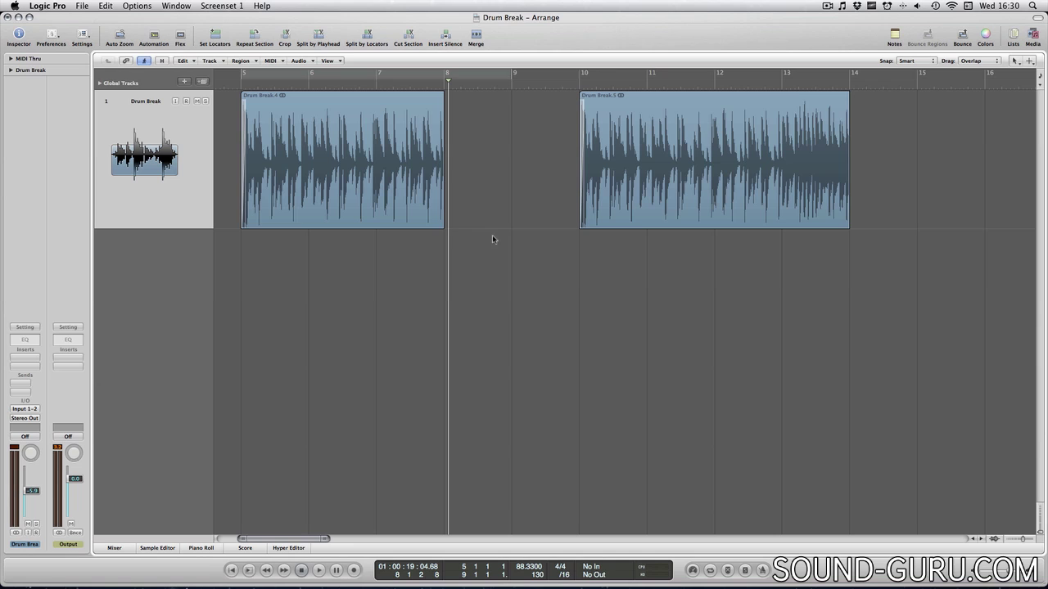
key(super+z)
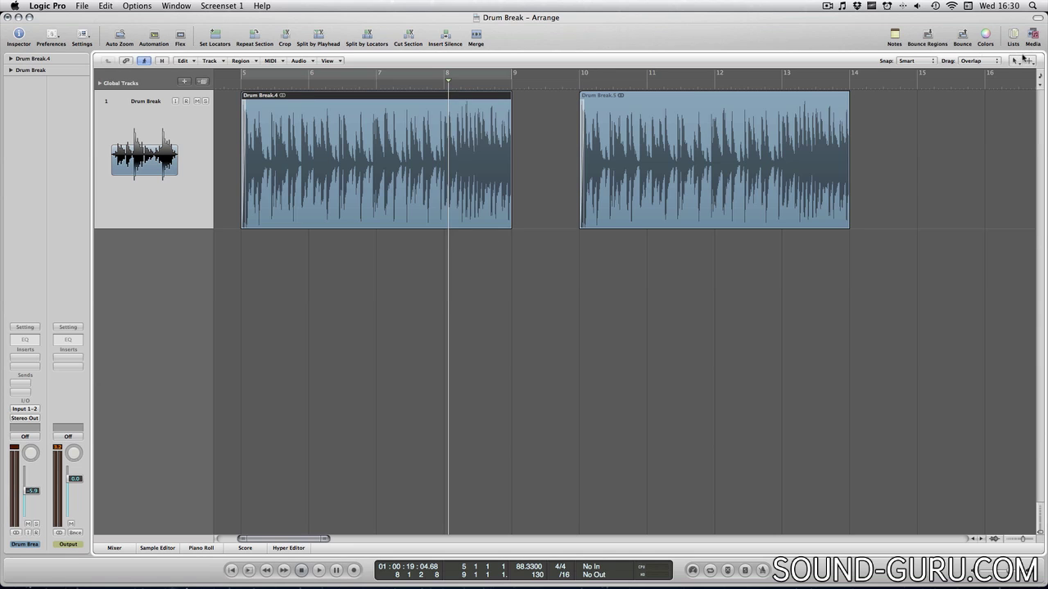
Split Drum Break.4 at bar 8 with the Scissors Tool, delete Drum Break.7, return to Pointer
click(1016, 61)
click(991, 118)
drag(450, 150, 447, 151)
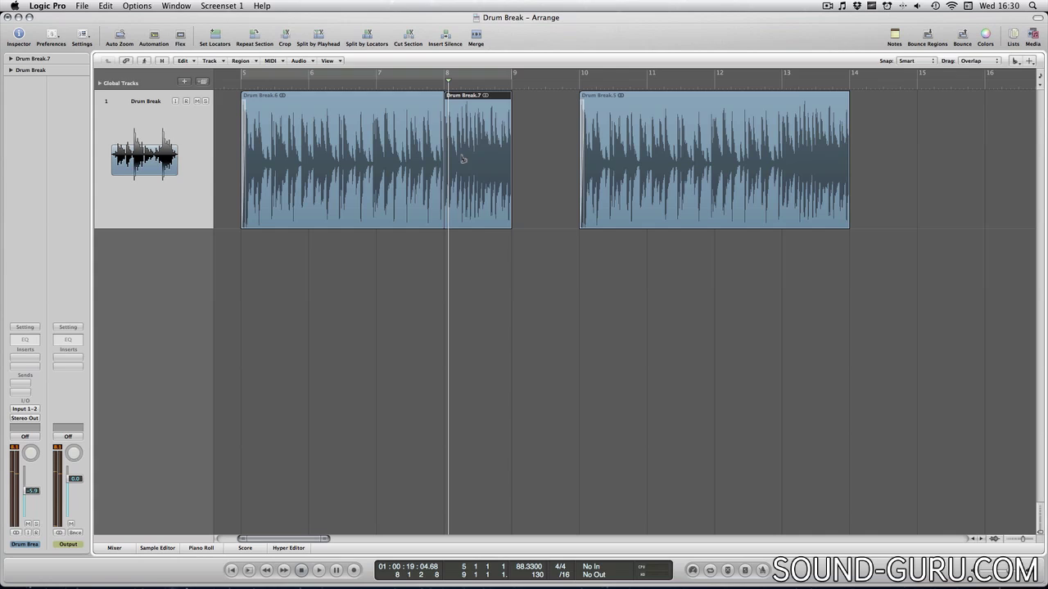
key(Delete)
key(Escape)
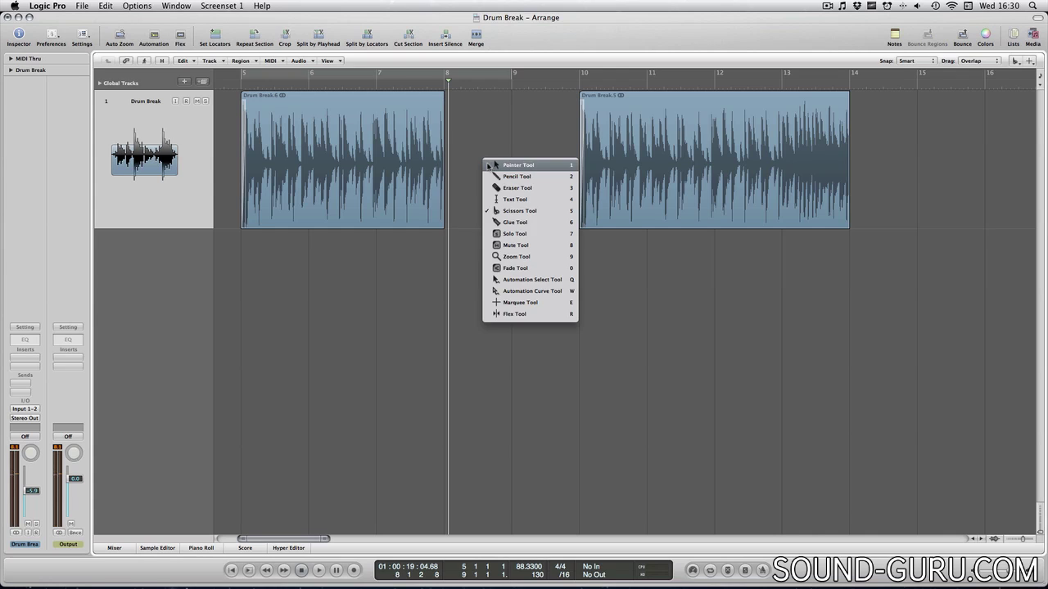
click(487, 166)
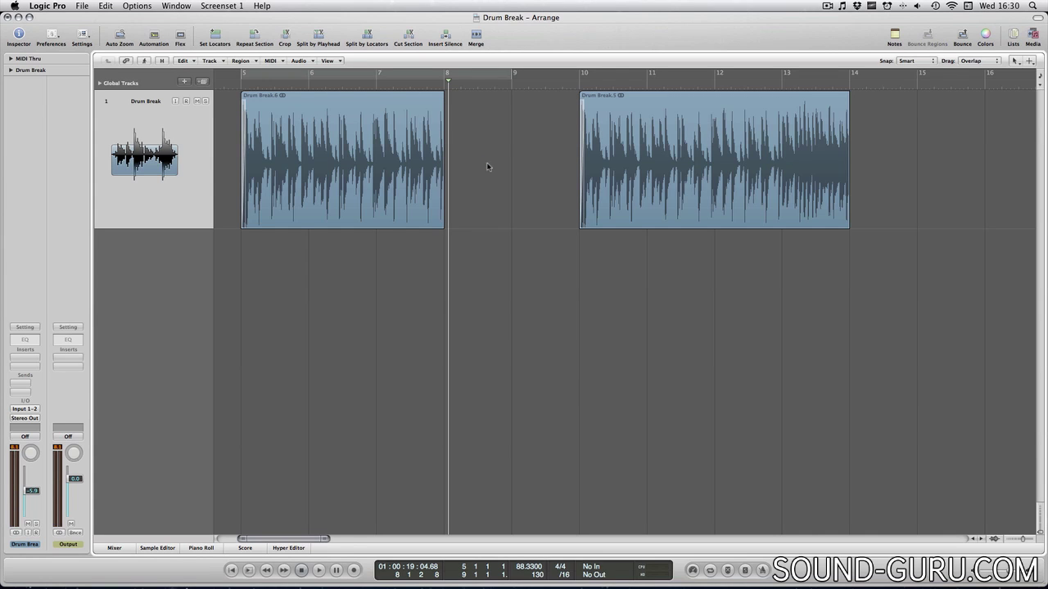
Audition the cut just before bar 8, then play from a later position
double_click(424, 85)
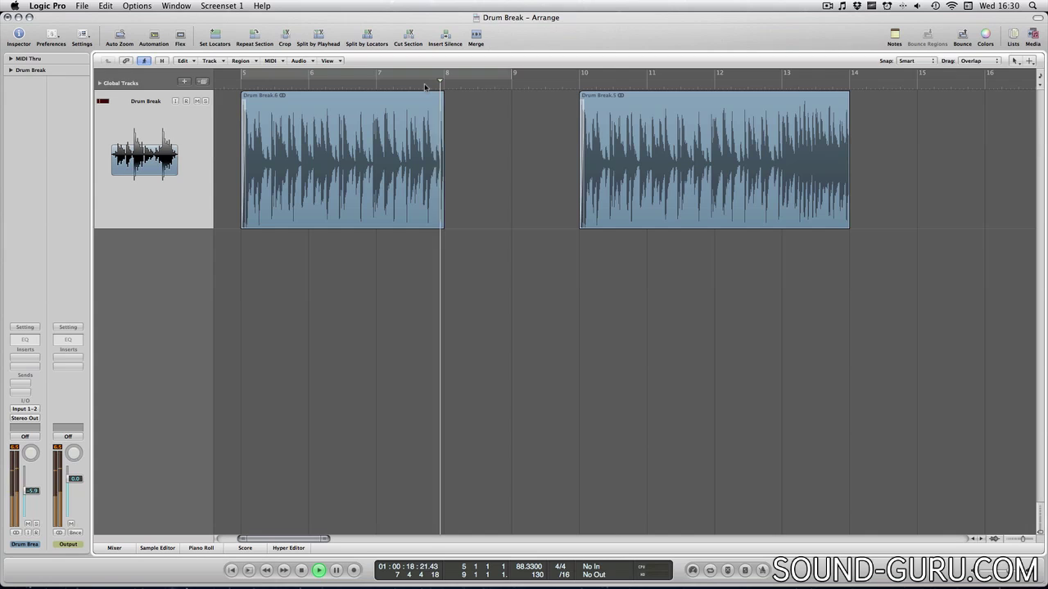
key(space)
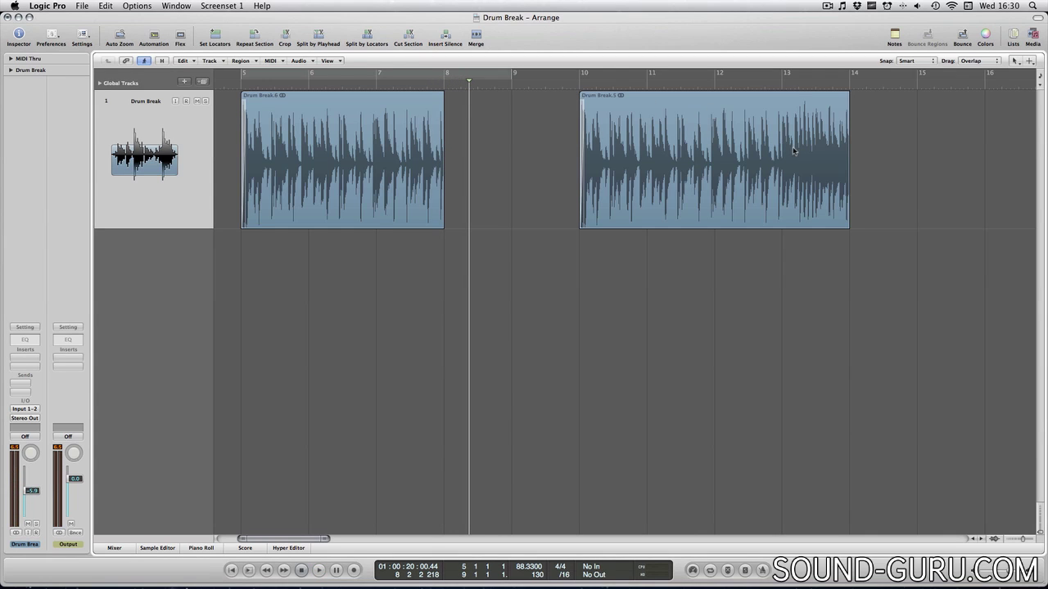
click(779, 84)
key(space)
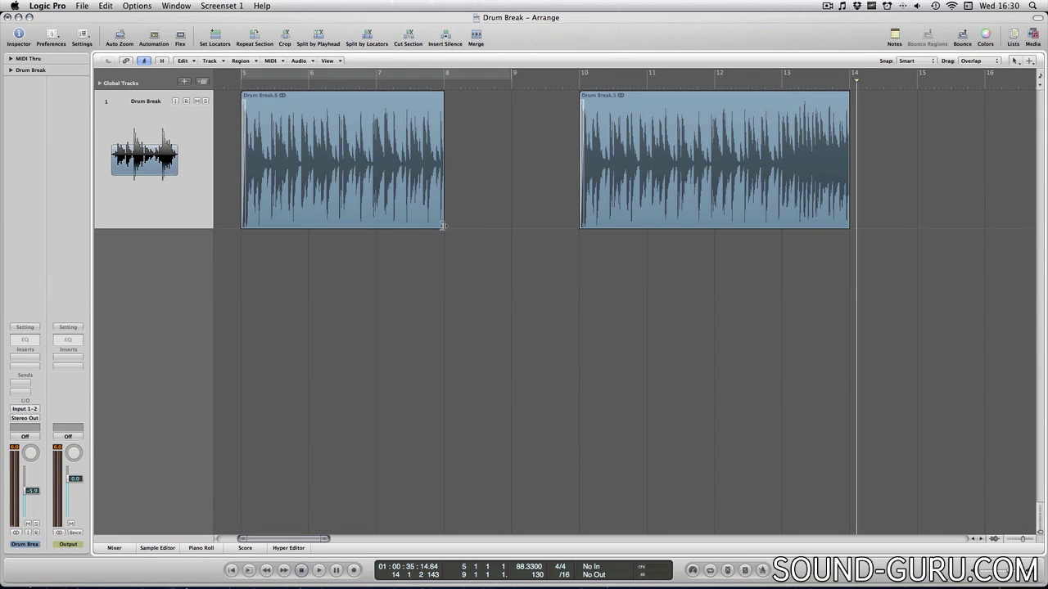
Stretch Drum Break.6 back to end at bar 9 and open it in the Sample Editor
drag(441, 224, 510, 225)
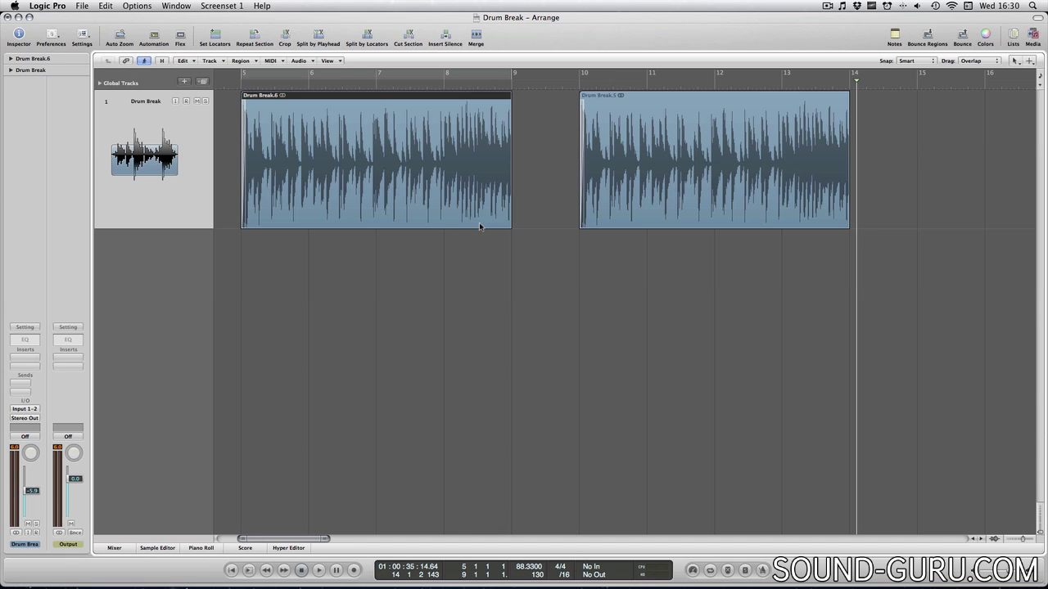
click(476, 248)
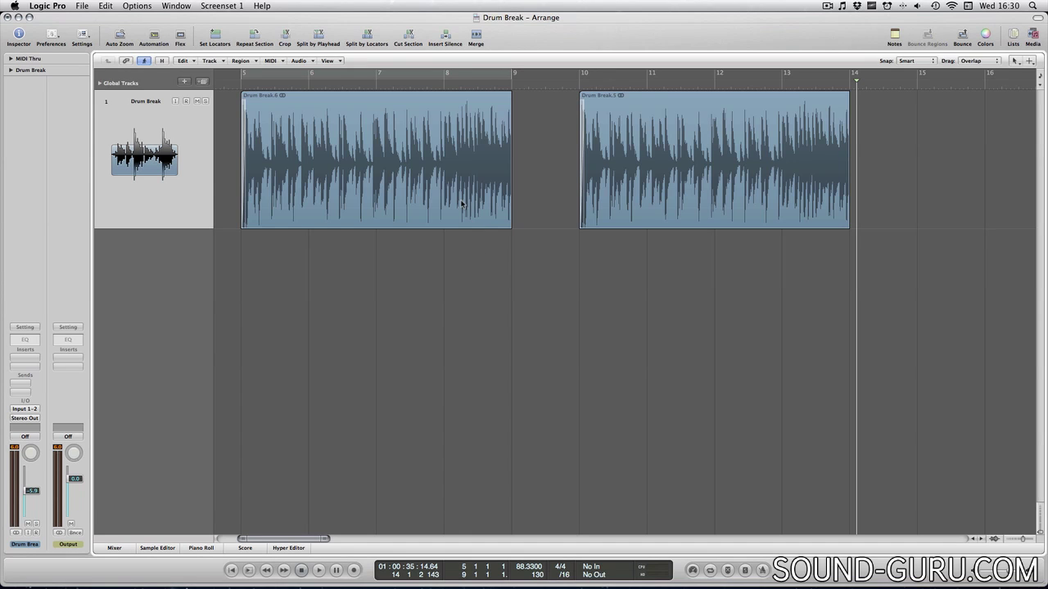
double_click(462, 205)
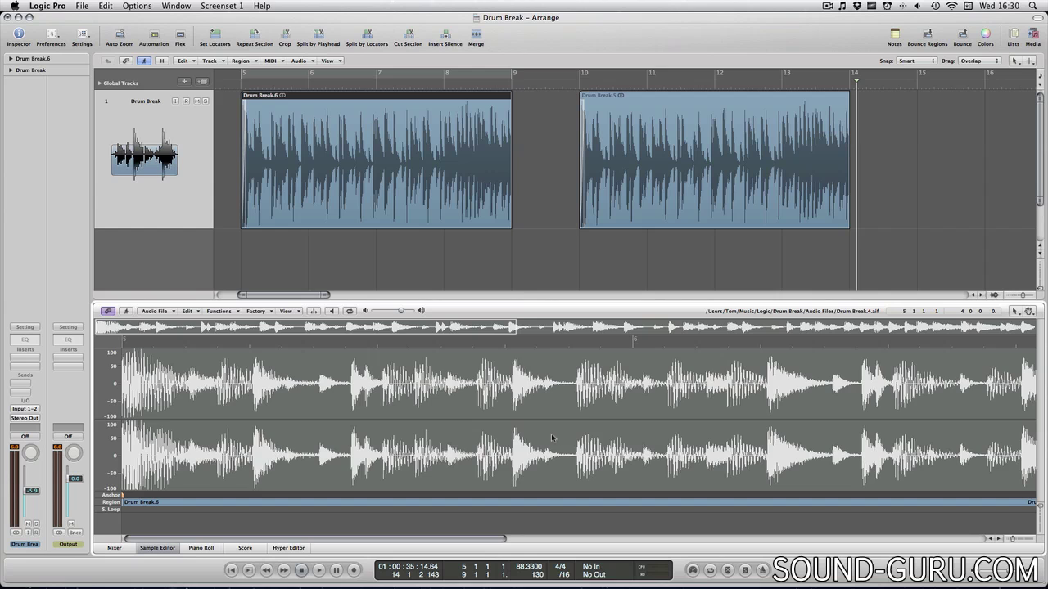
Silence the audio from bar 8 to the end via Functions > Silence, then switch to Scrivener
scroll(551, 438, right, 10)
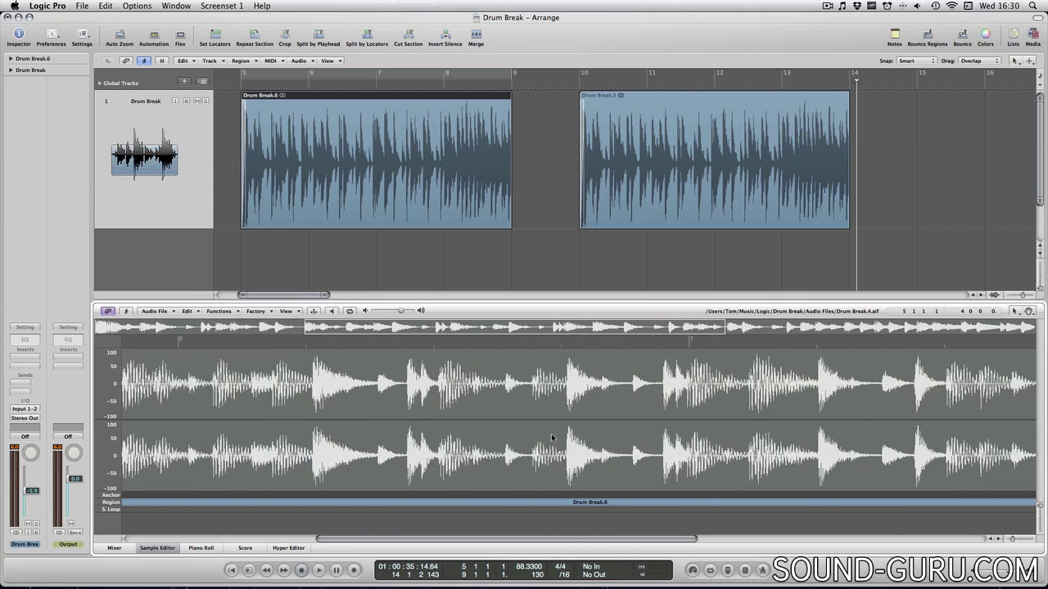
scroll(551, 438, right, 10)
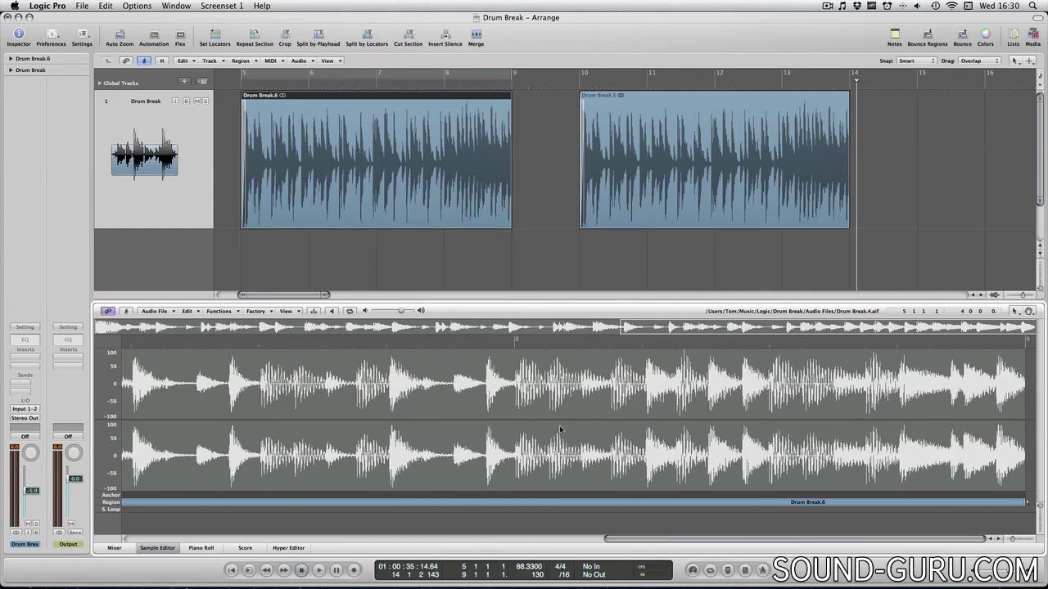
drag(484, 418, 1030, 440)
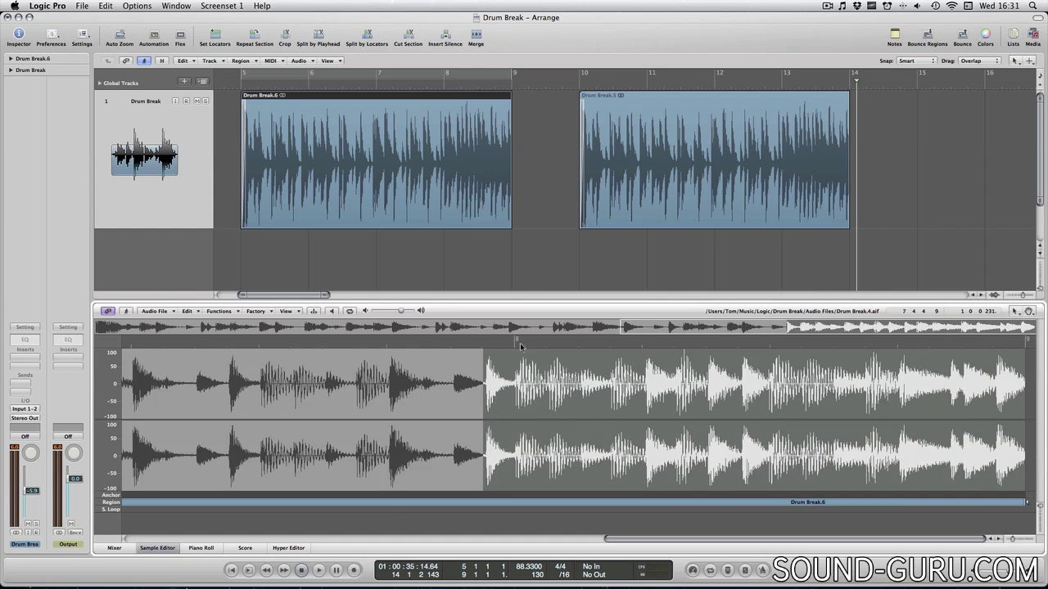
click(232, 312)
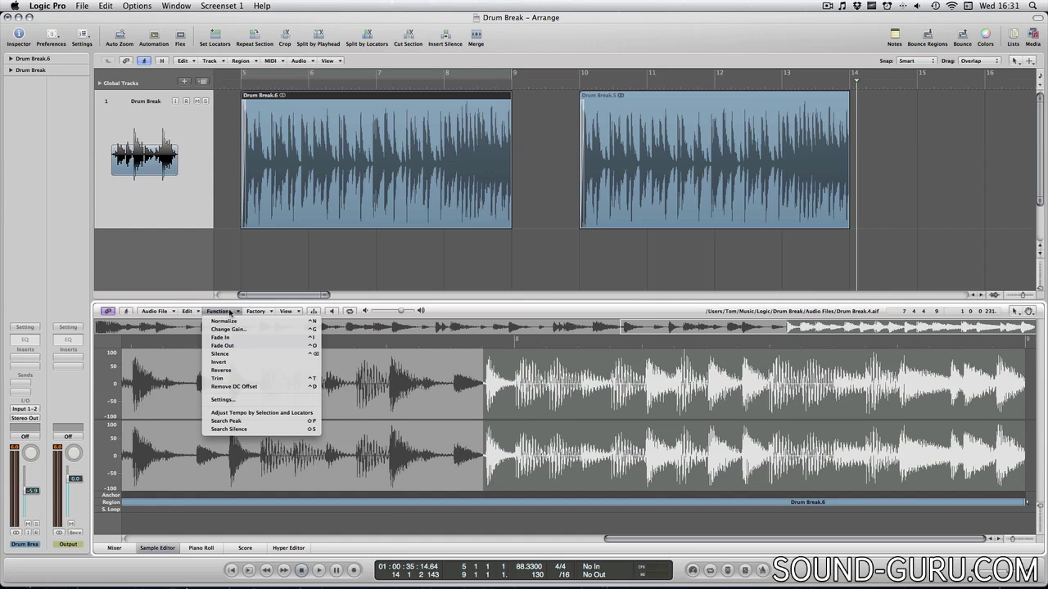
click(236, 357)
key(super+Tab)
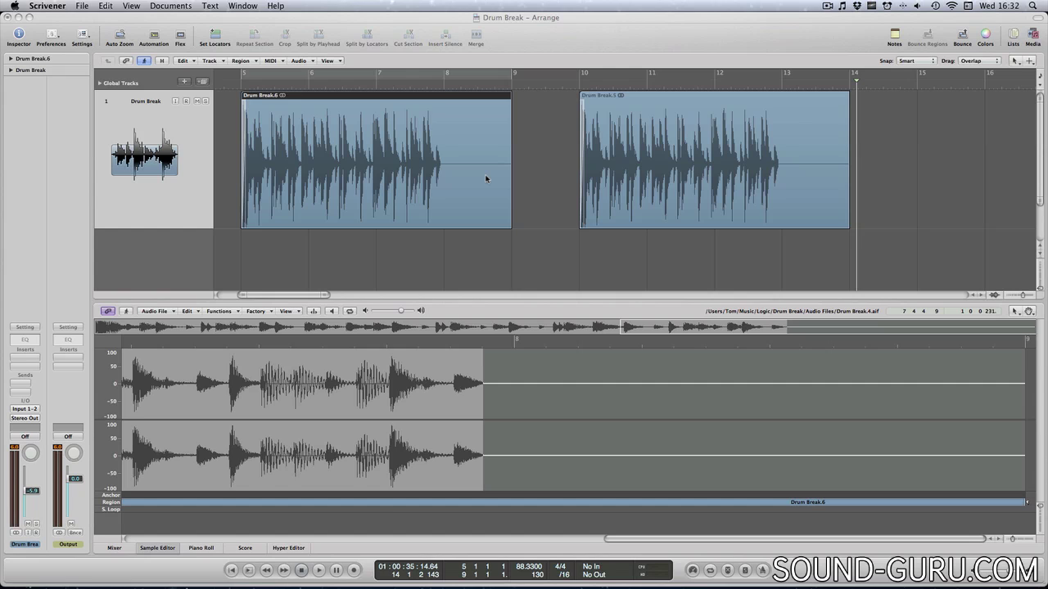
Undo the Silence in the Sample Editor, clear the selection, and close the Sample Editor
click(189, 312)
click(194, 322)
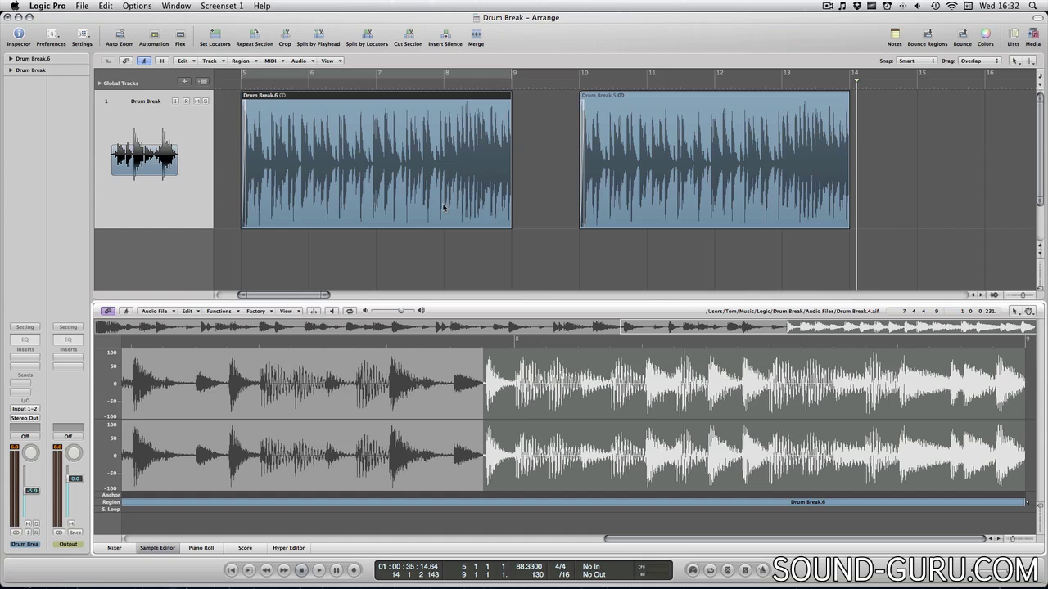
click(517, 429)
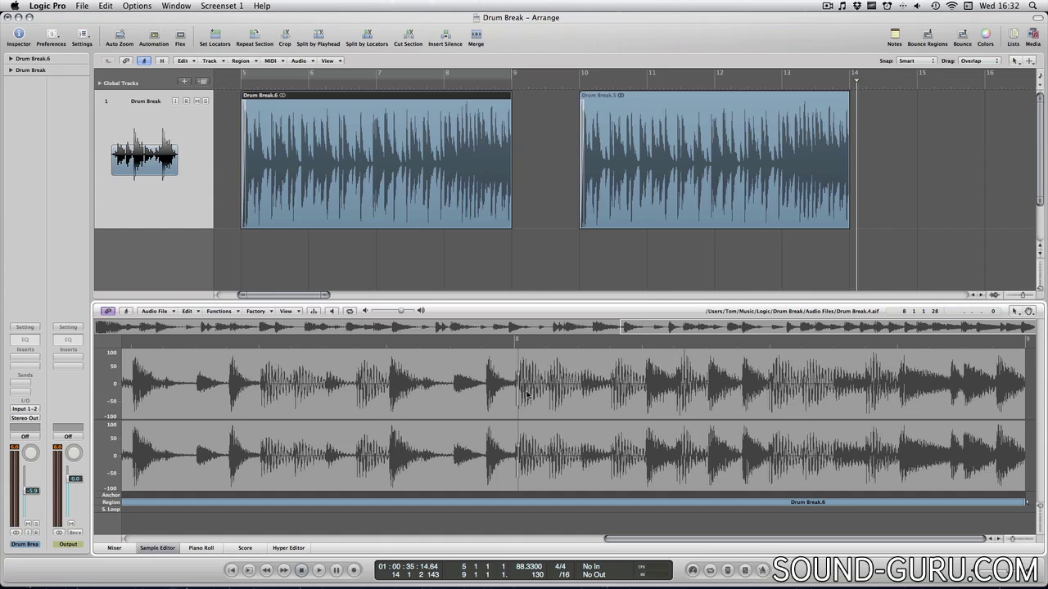
click(226, 313)
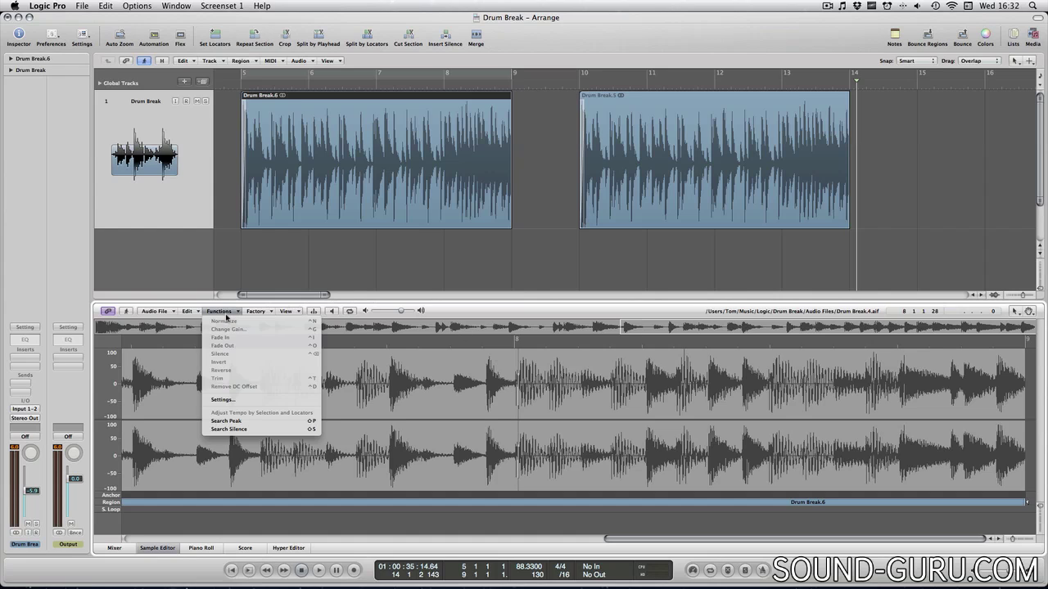
click(227, 315)
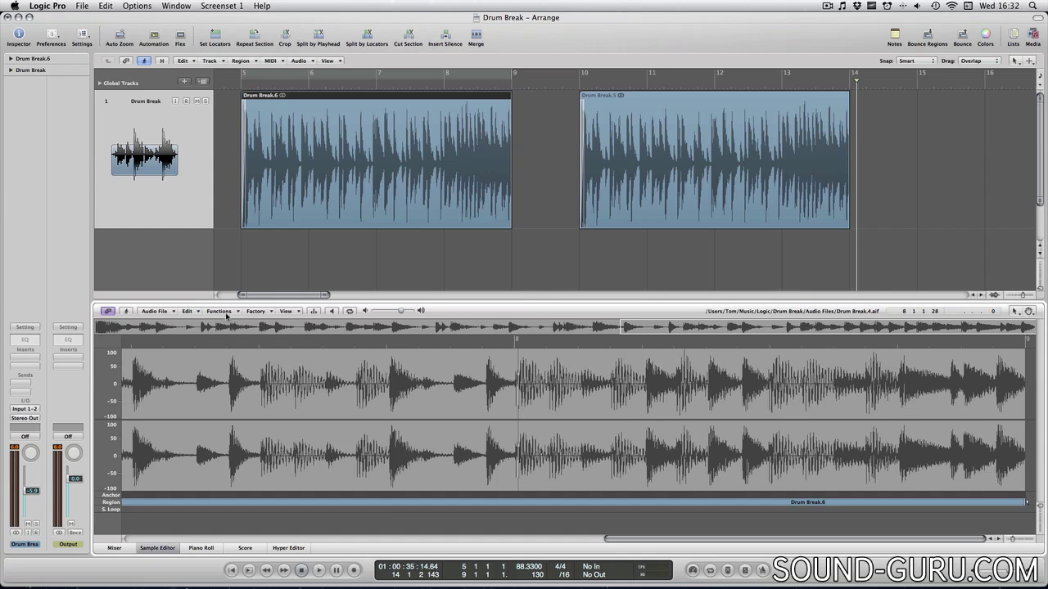
click(158, 547)
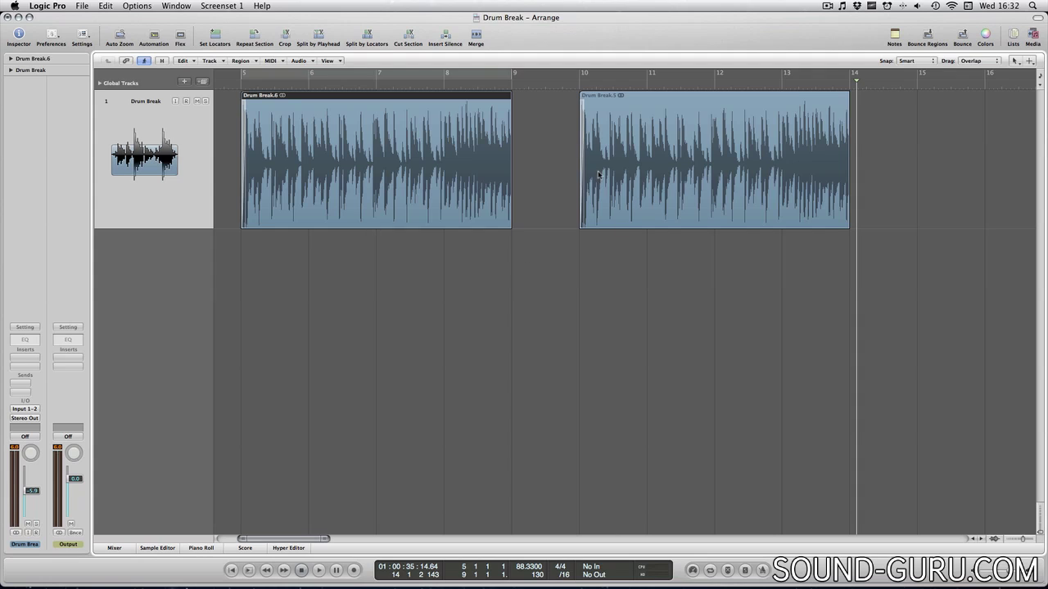
Select Drum Break.5, checking its context menu and the Audio menu along the way
click(595, 227)
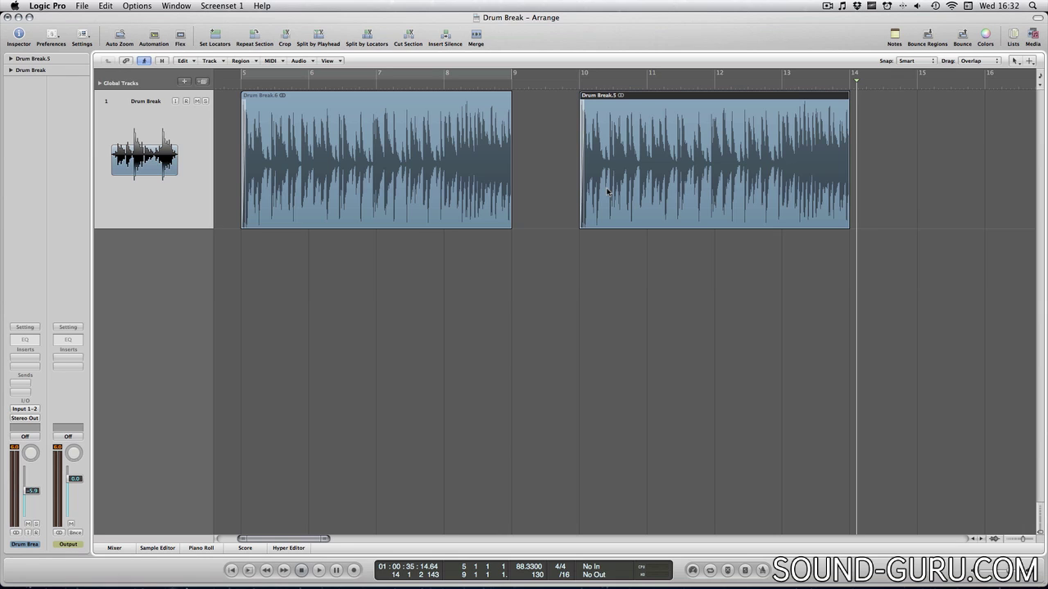
click(620, 260)
scroll(620, 238, right, 2)
click(583, 175)
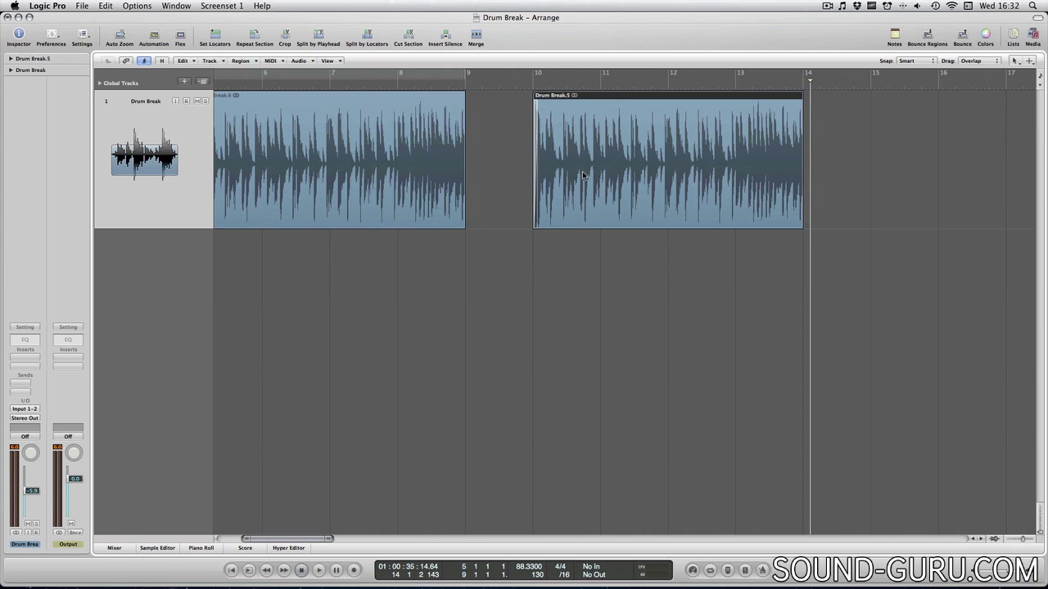
right_click(583, 176)
key(Escape)
click(300, 60)
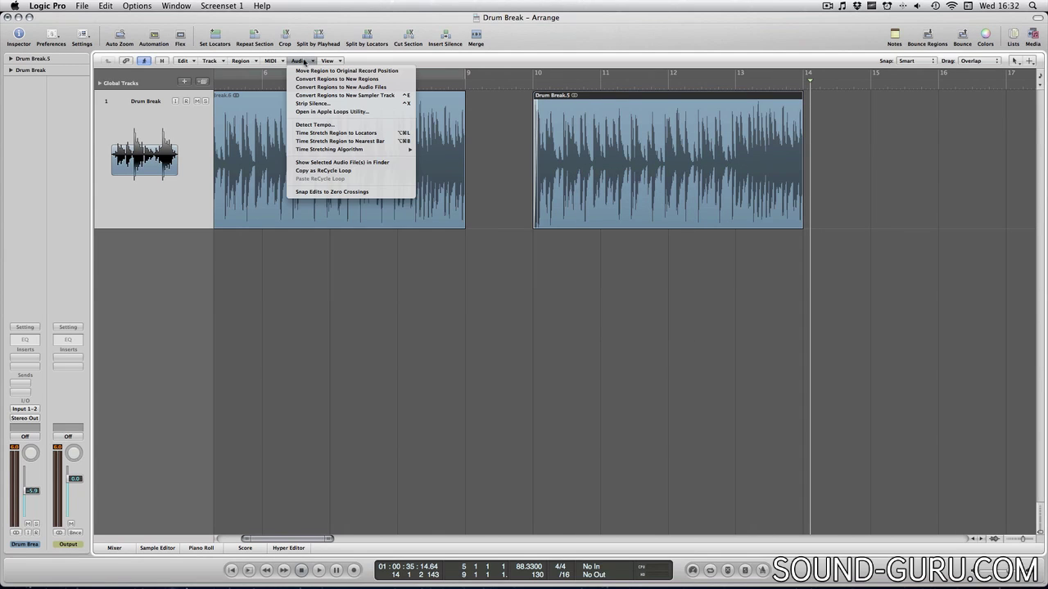
key(Escape)
right_click(596, 137)
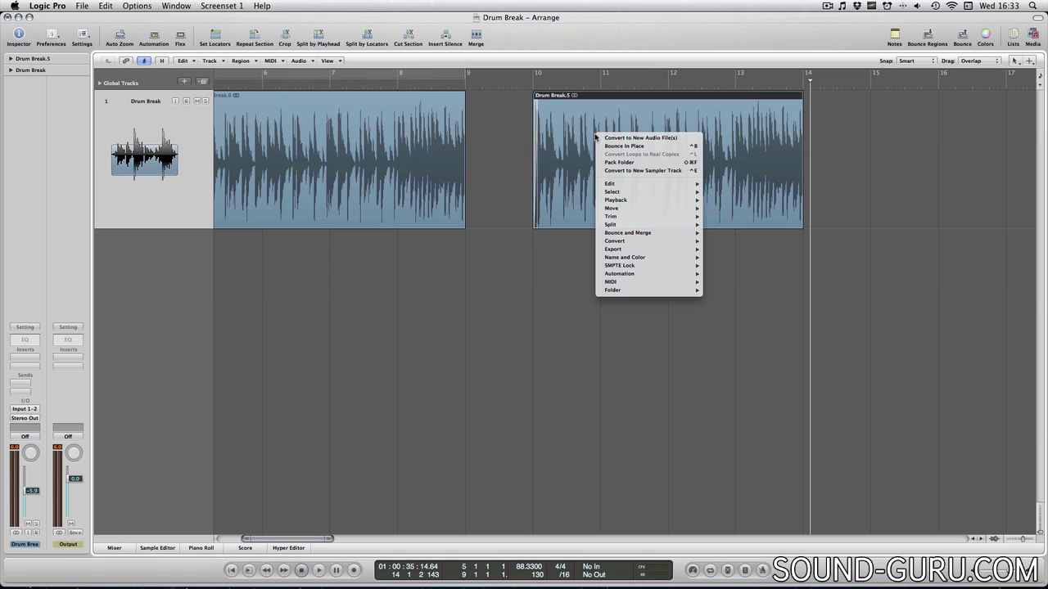
key(Escape)
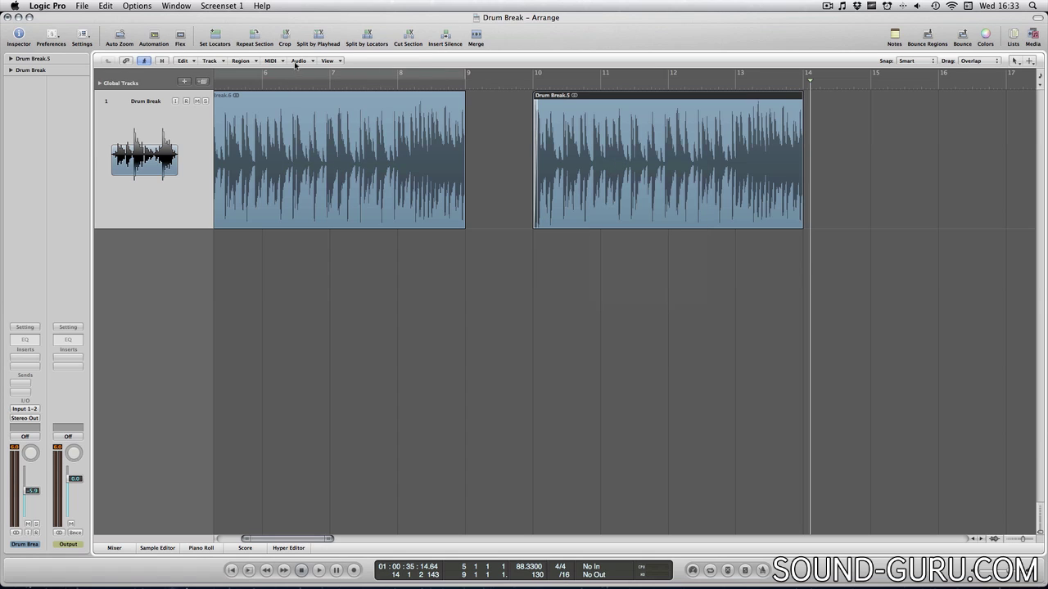
Convert Drum Break.5 to a new audio file named 'Drum Break Reversed'
click(296, 62)
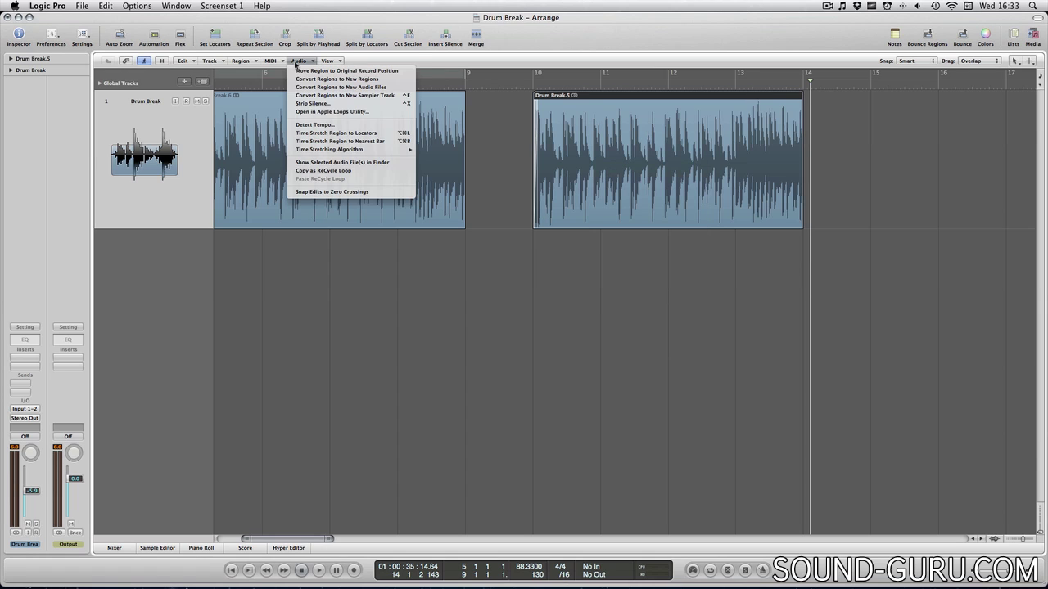
click(333, 88)
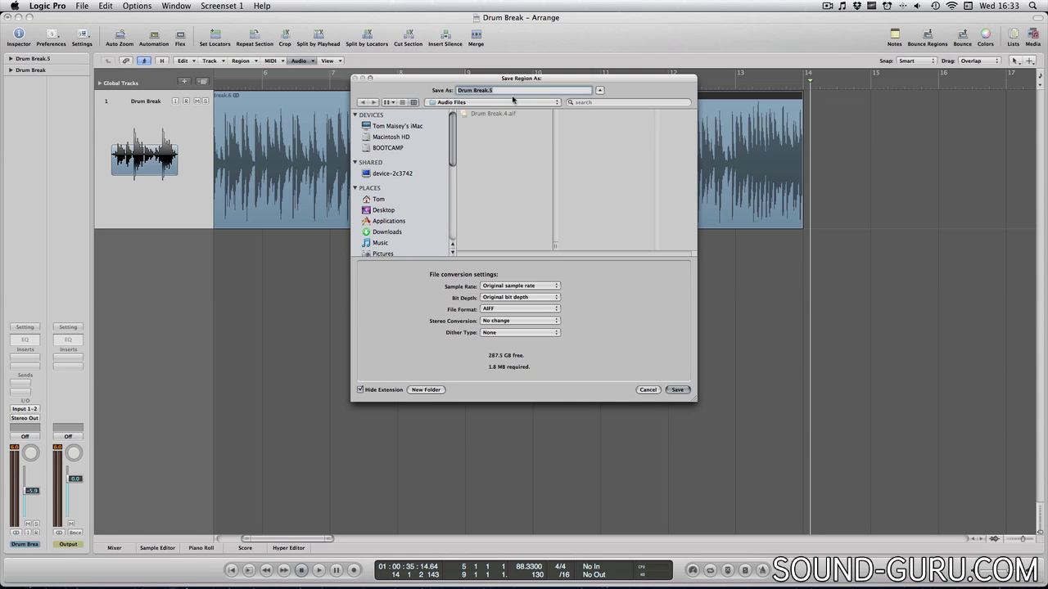
key(Right)
key(BackSpace)
key(BackSpace)
text(Reversed)
key(Return)
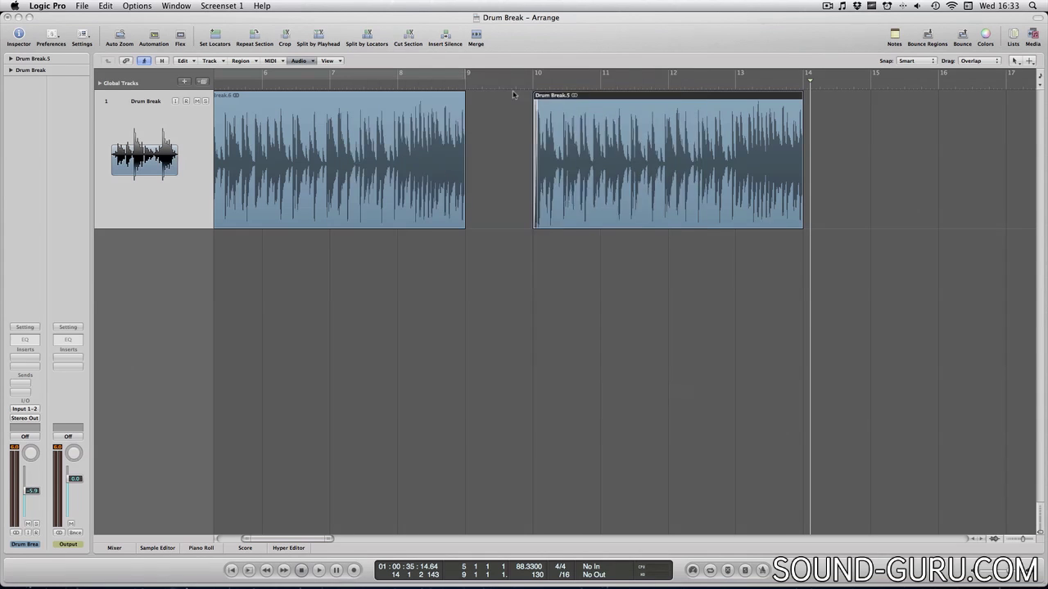
Reverse Drum Break Reversed with Functions > Reverse in the Sample Editor, then close the editor
double_click(630, 165)
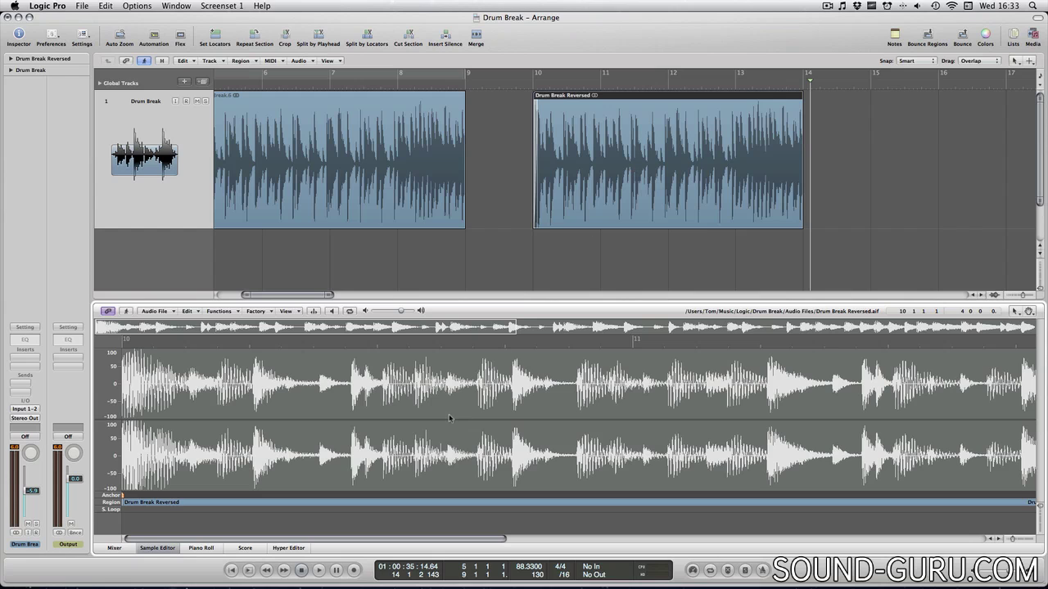
scroll(448, 418, right, 10)
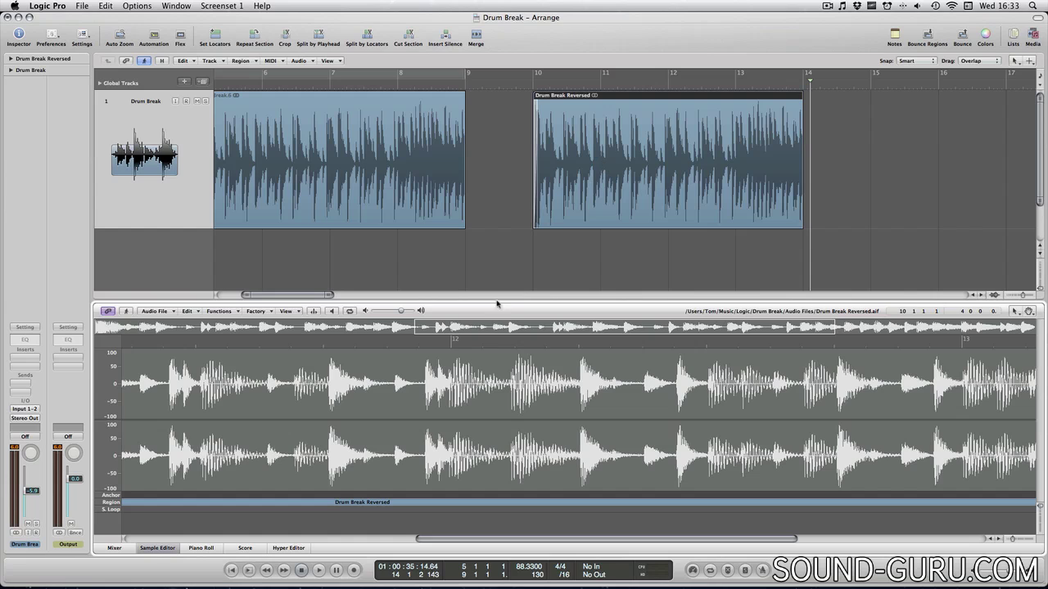
click(237, 311)
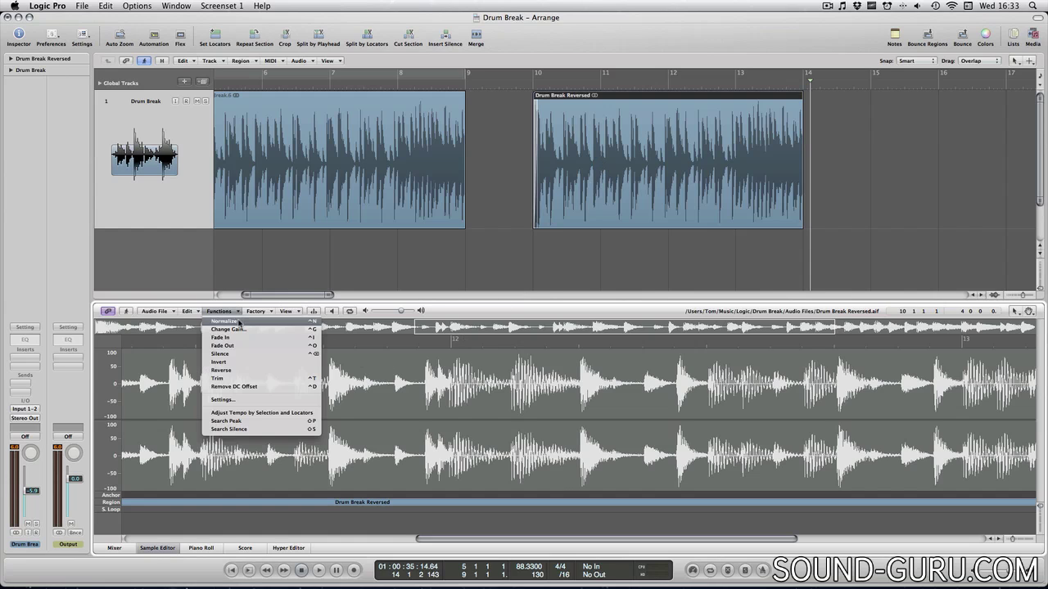
click(244, 371)
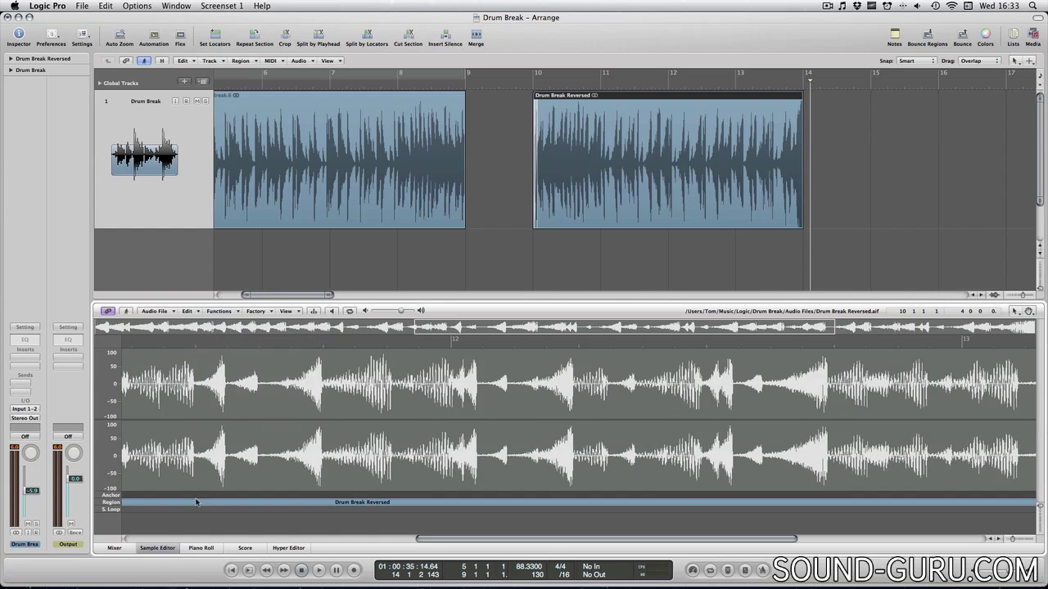
click(172, 551)
click(528, 82)
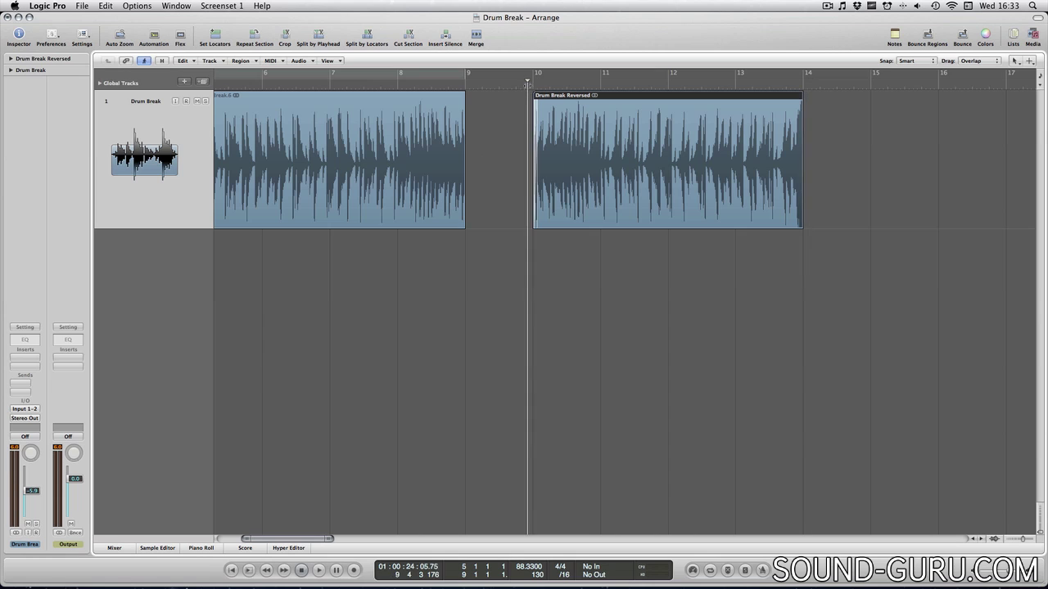
key(space)
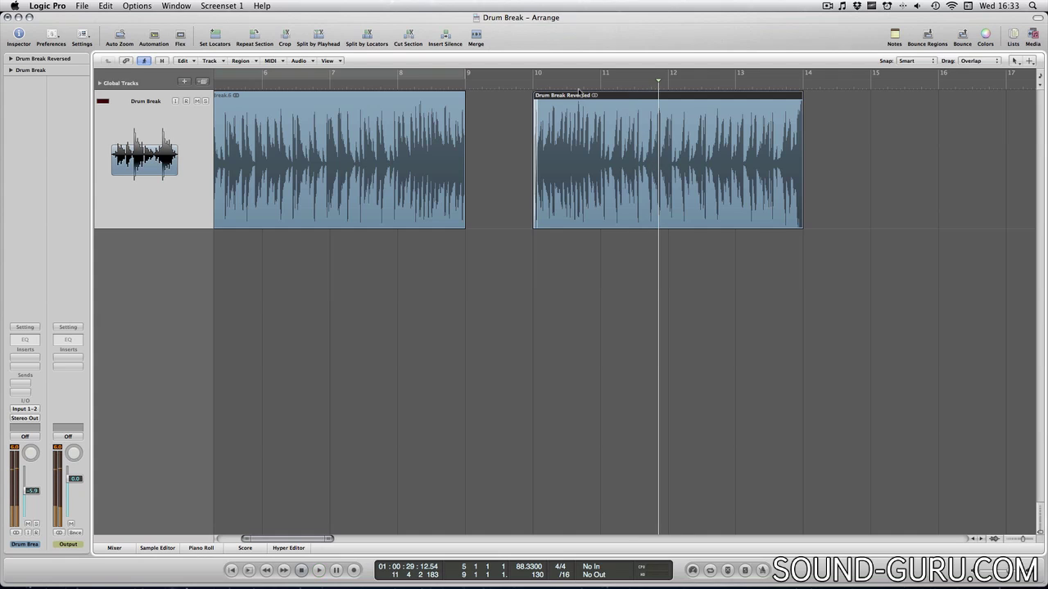
scroll(583, 135, left, 5)
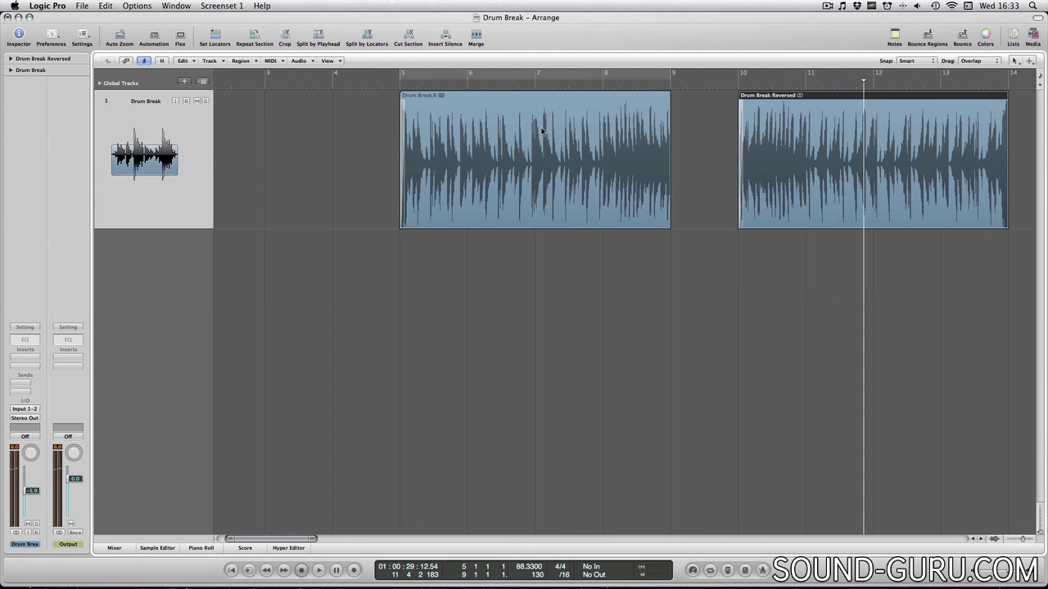
click(401, 82)
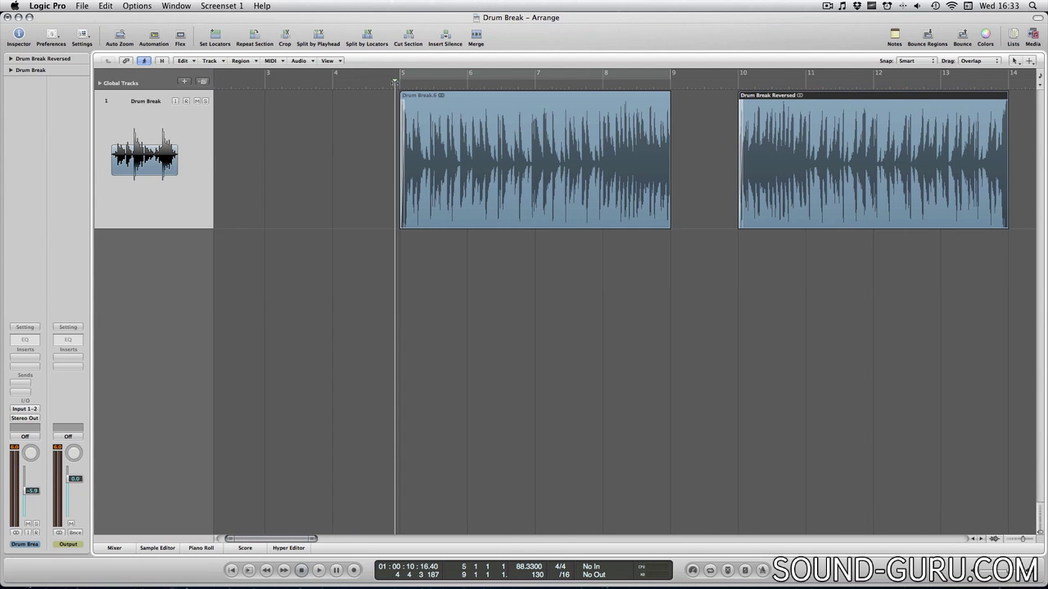
key(space)
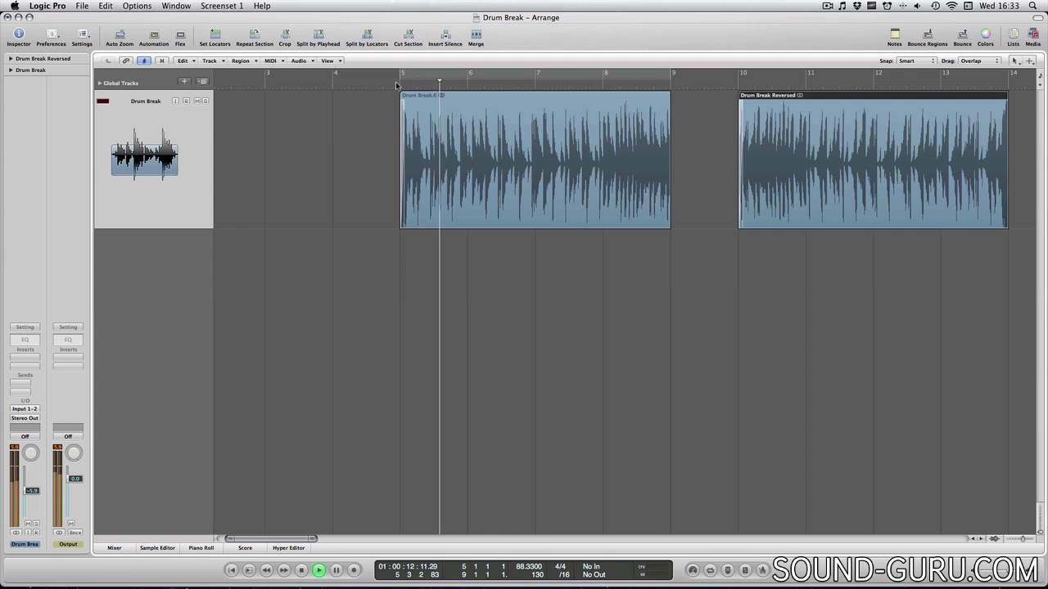
key(space)
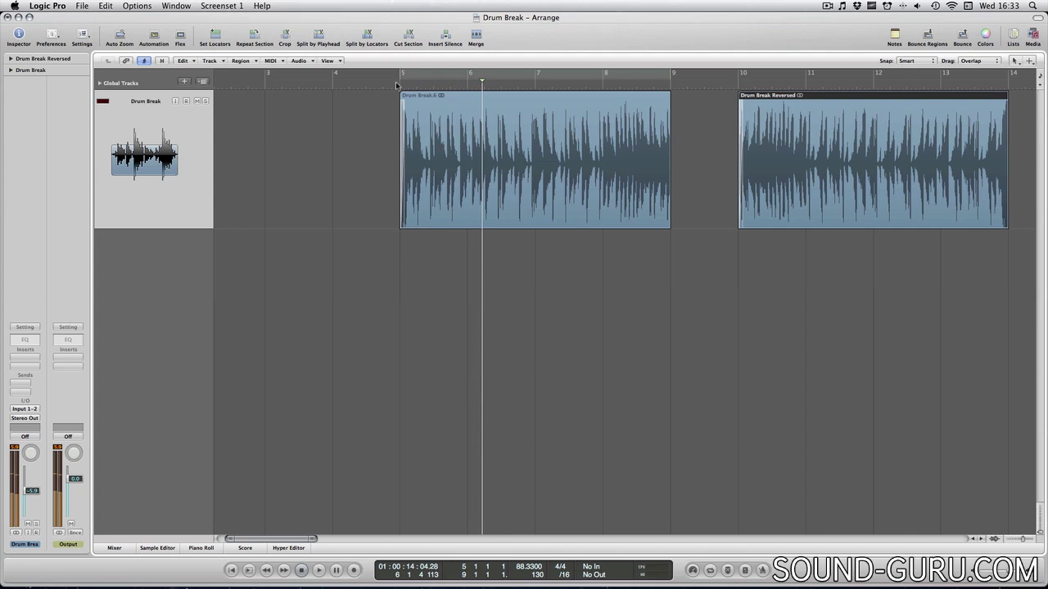
scroll(442, 133, right, 3)
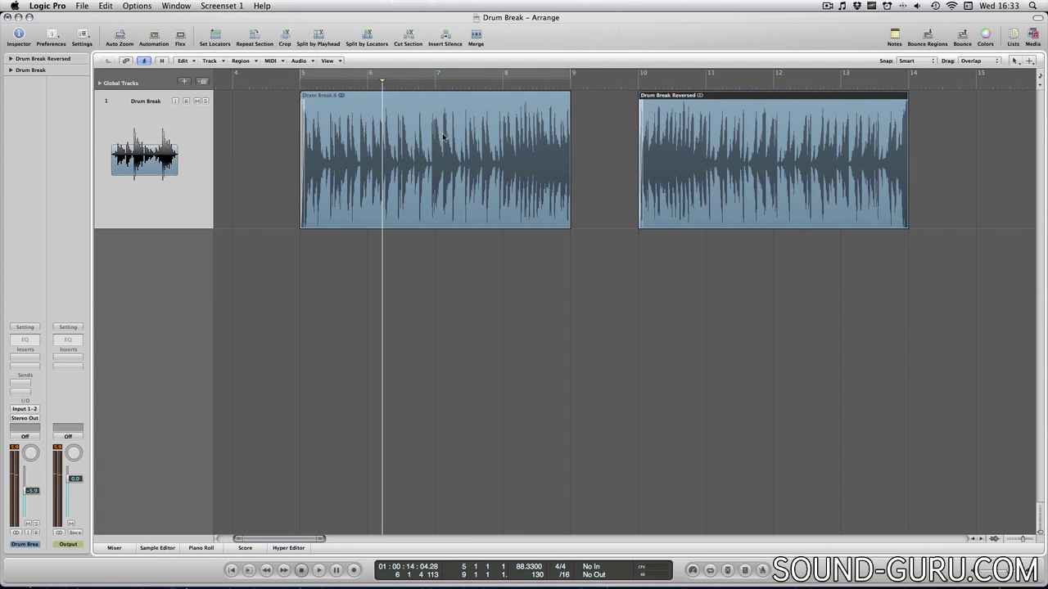
scroll(442, 133, right, 3)
scroll(482, 158, left, 3)
scroll(482, 157, right, 3)
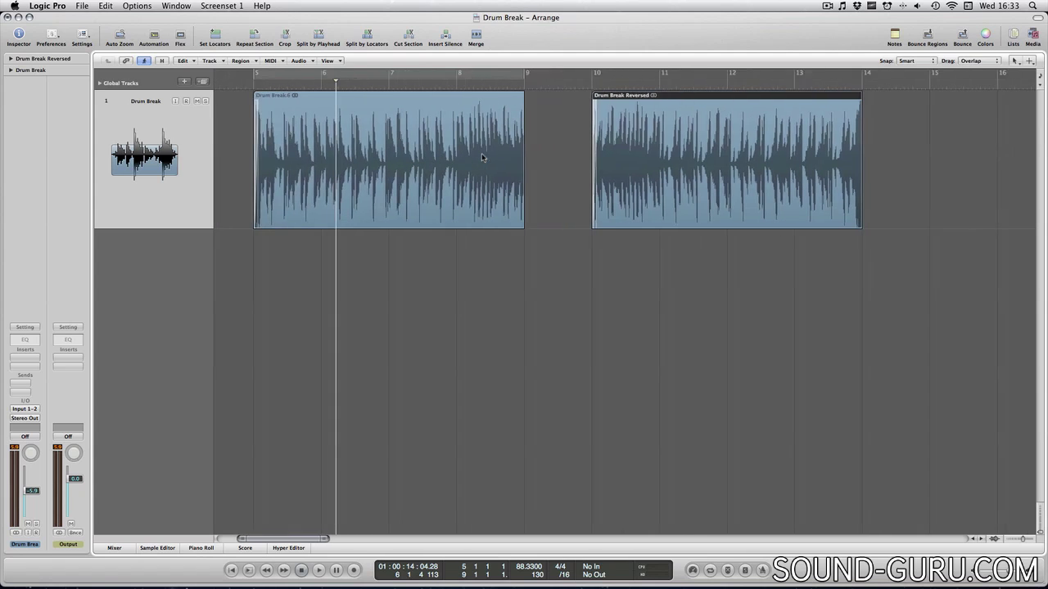
scroll(479, 157, right, 1)
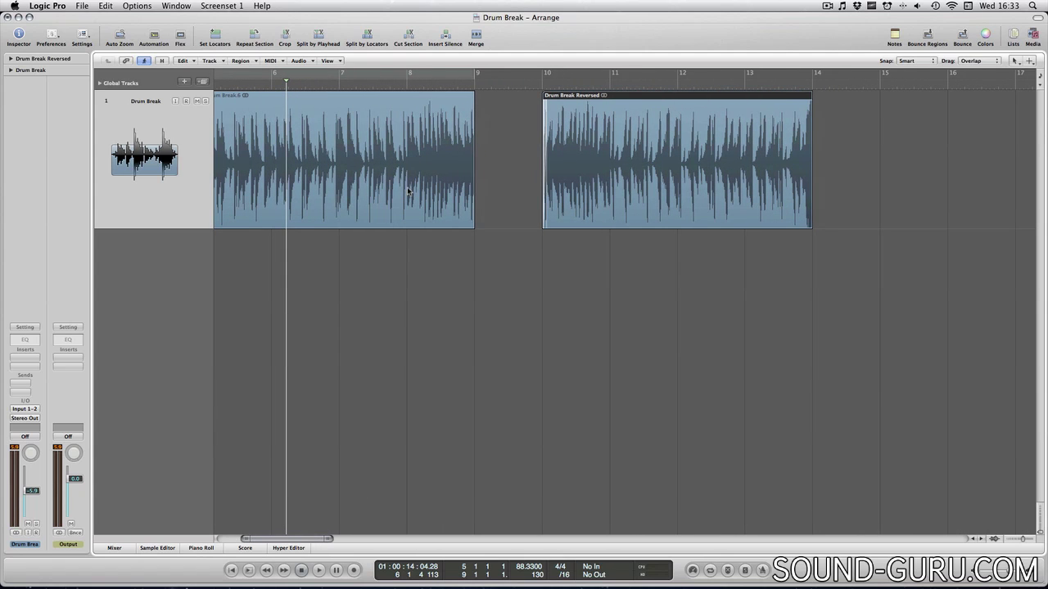
scroll(407, 190, left, 1)
scroll(408, 191, left, 3)
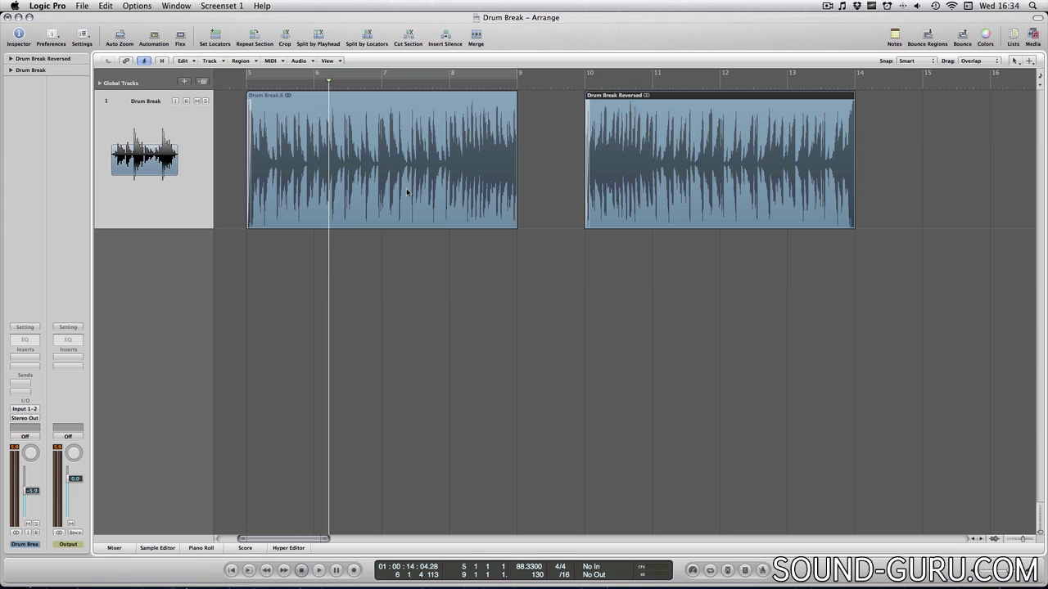